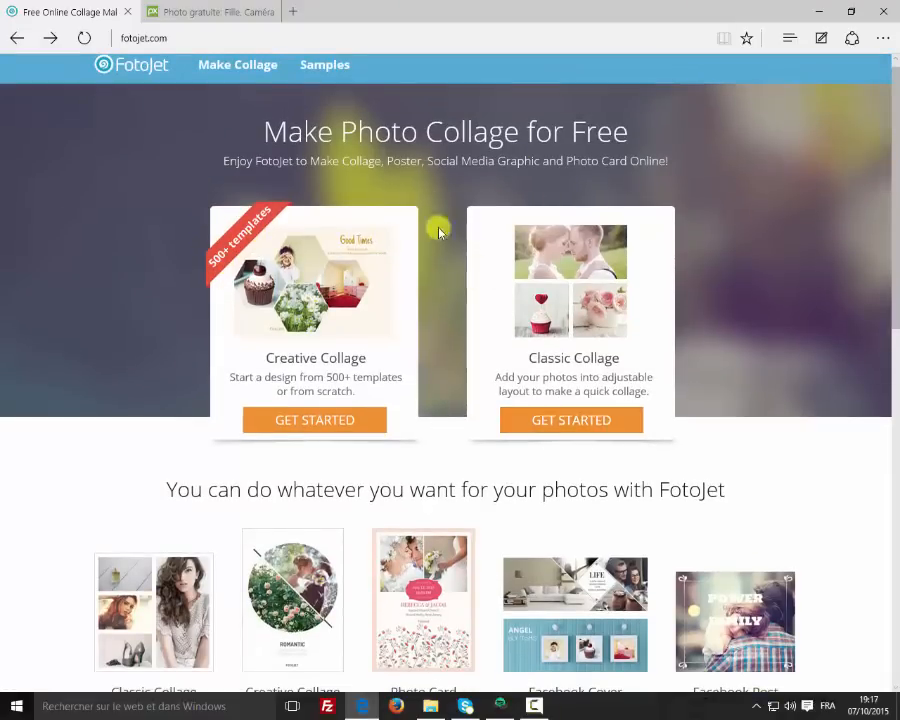
Revisit the "voyage" image results on Pixabay, switch back to FotoJet and start a Classic Collage
click(237, 11)
click(20, 36)
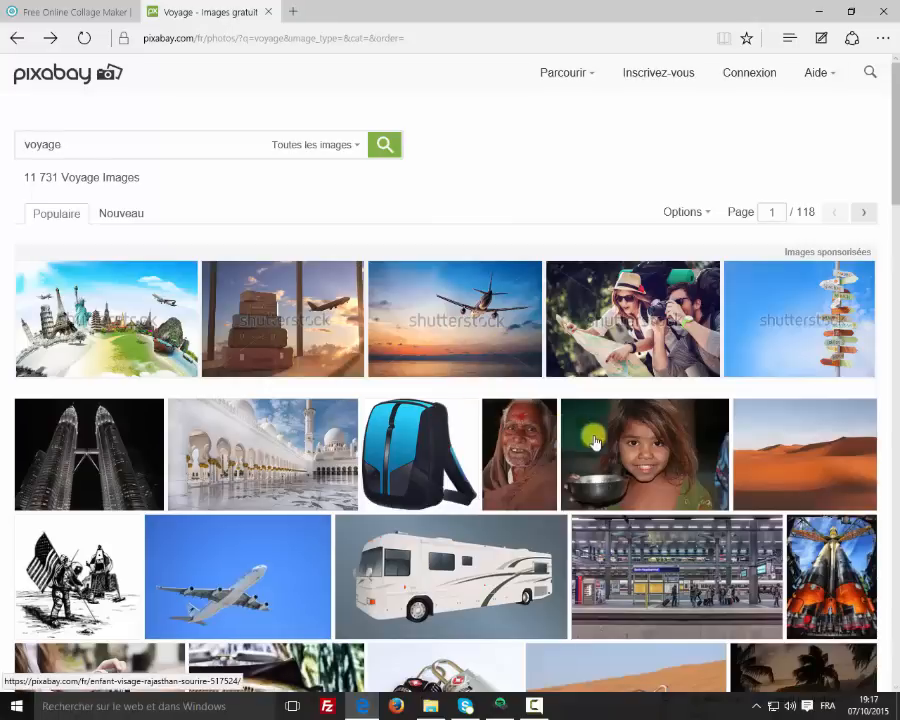
click(35, 8)
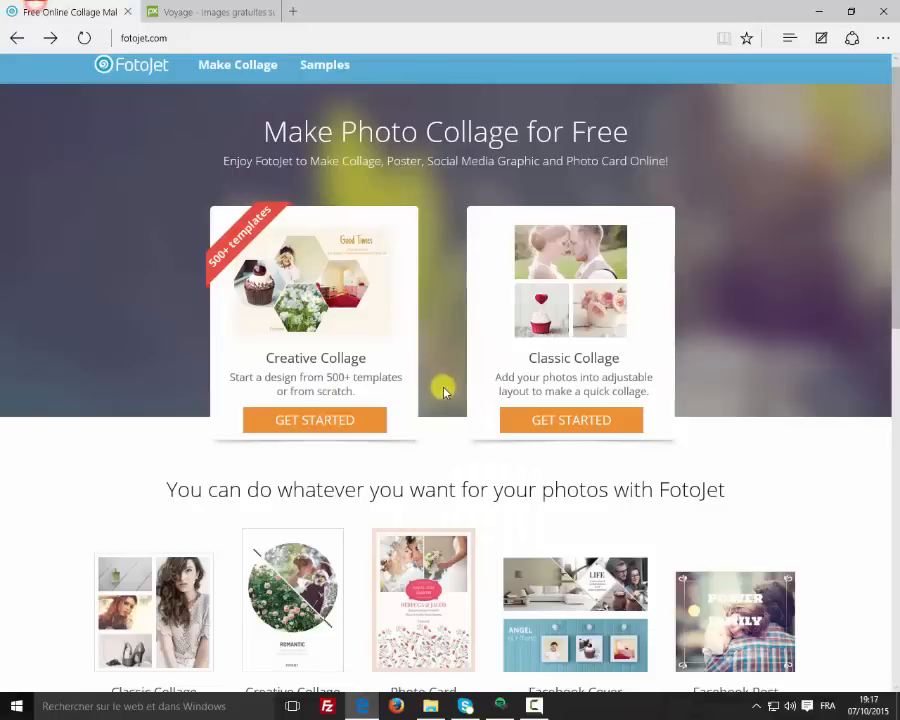
click(576, 424)
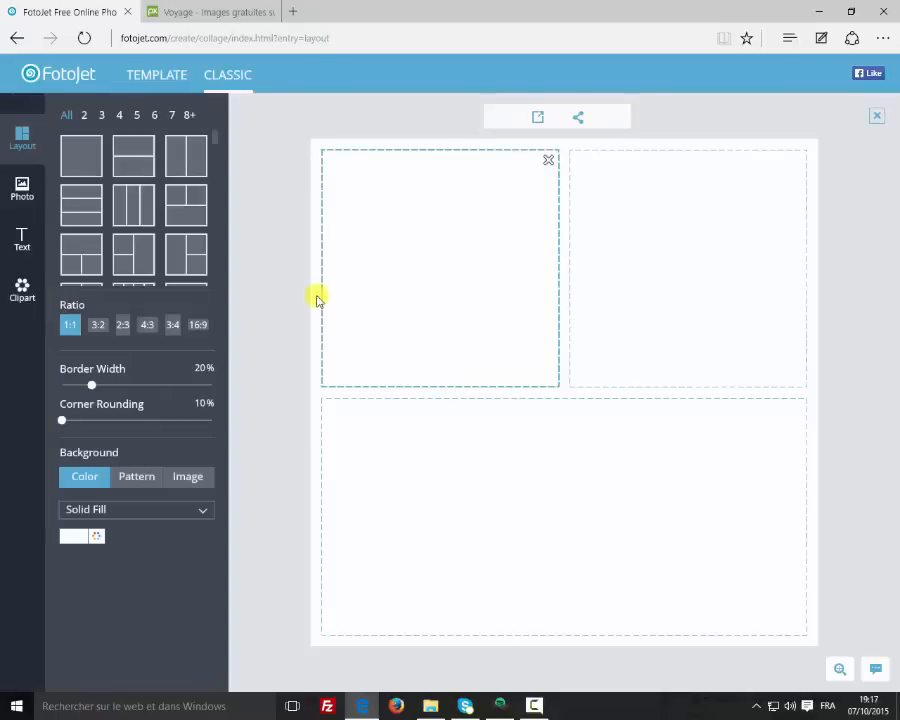
Try several multi-frame collage layouts and choose the three-frame one with a tall left frame beside two stacked frames
drag(214, 139, 217, 210)
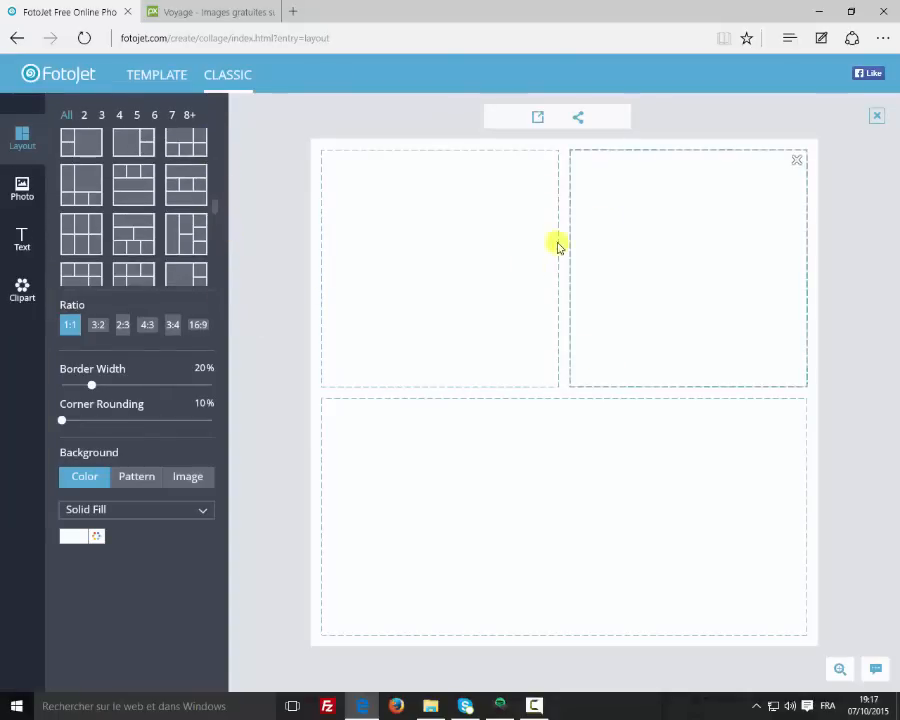
click(127, 167)
scroll(80, 243, up, 5)
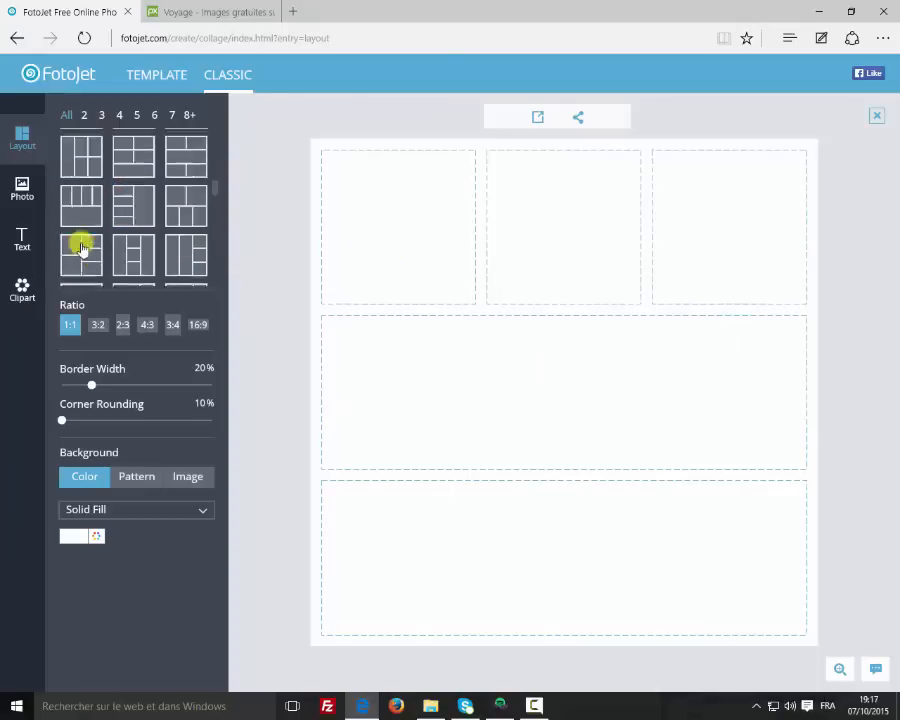
click(139, 236)
click(92, 224)
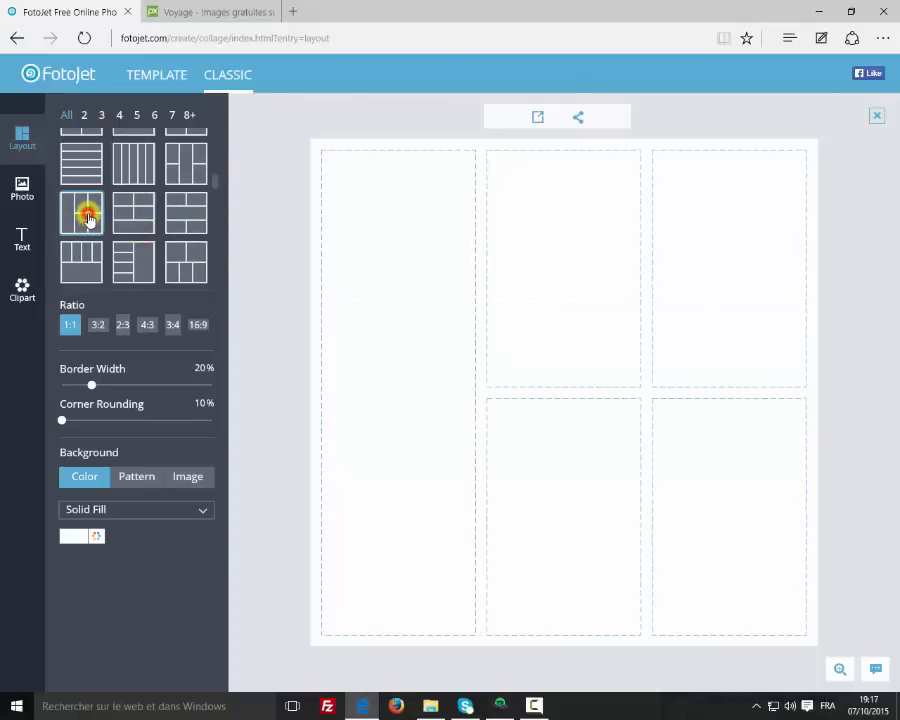
scroll(183, 202, up, 2)
click(183, 196)
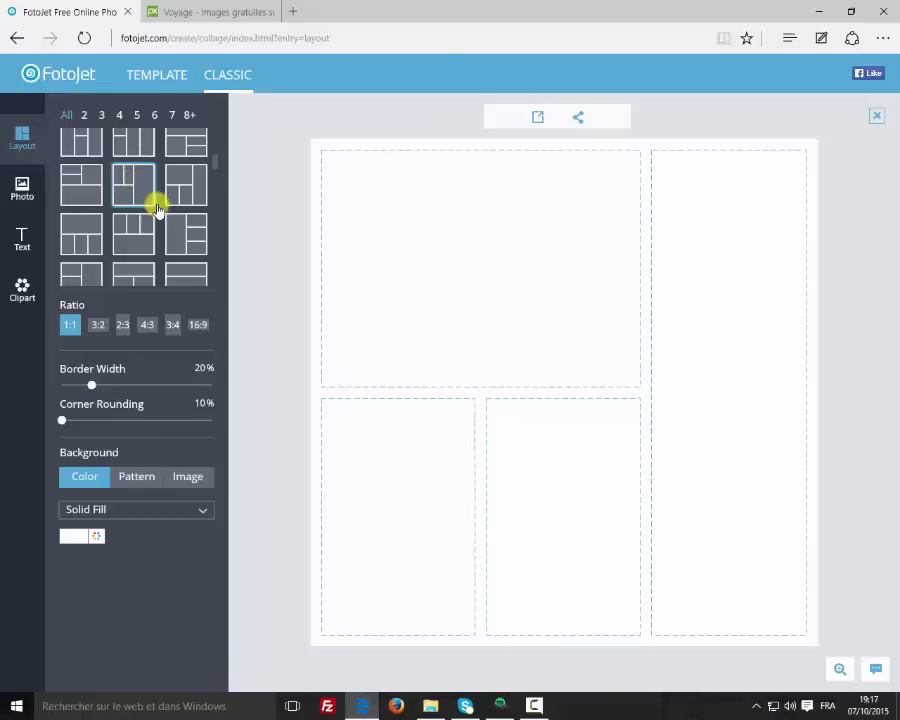
scroll(103, 189, up, 1)
scroll(100, 207, up, 1)
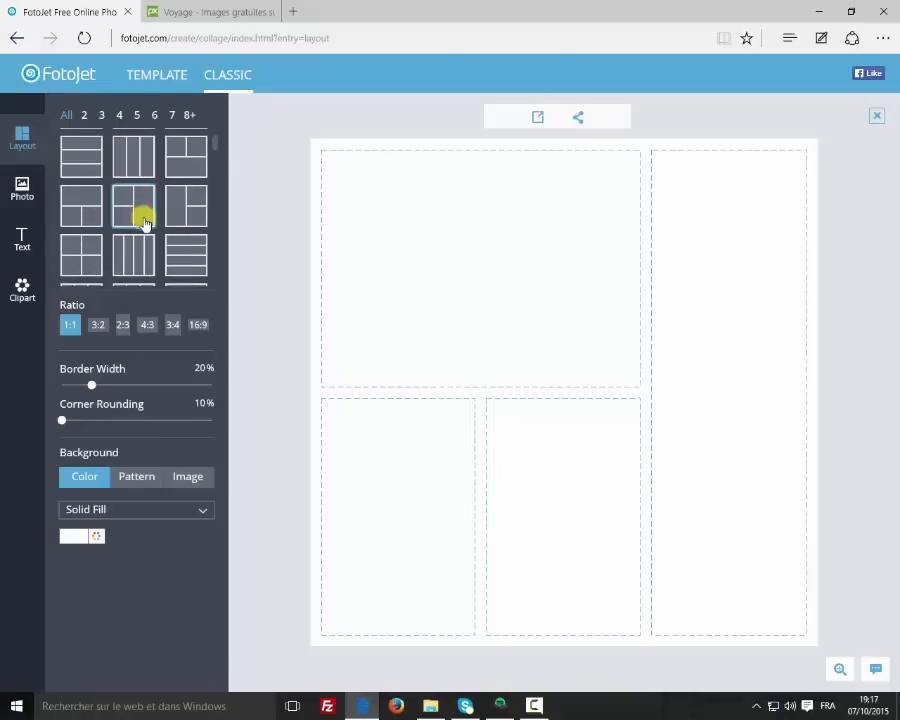
click(180, 212)
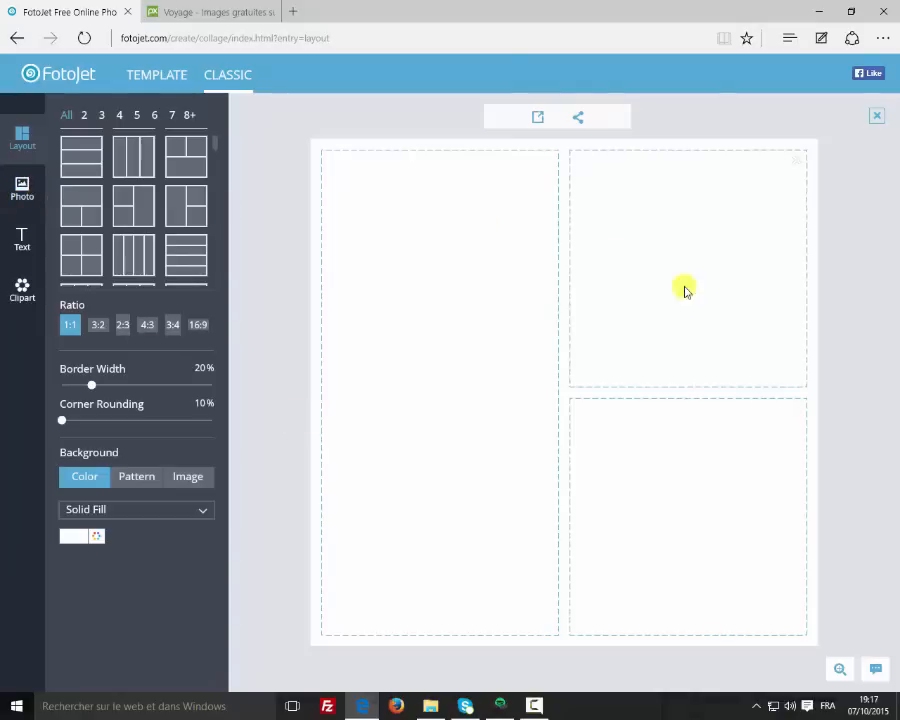
Add all five pictures from the computer's Images > Tuto folder to the collage's photo collection
click(29, 192)
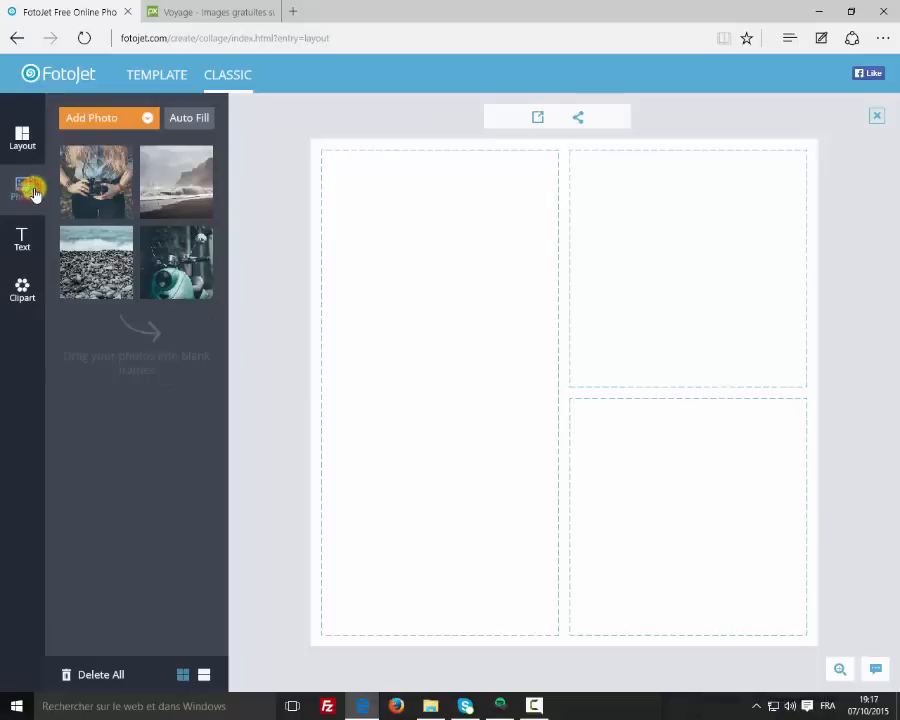
click(104, 126)
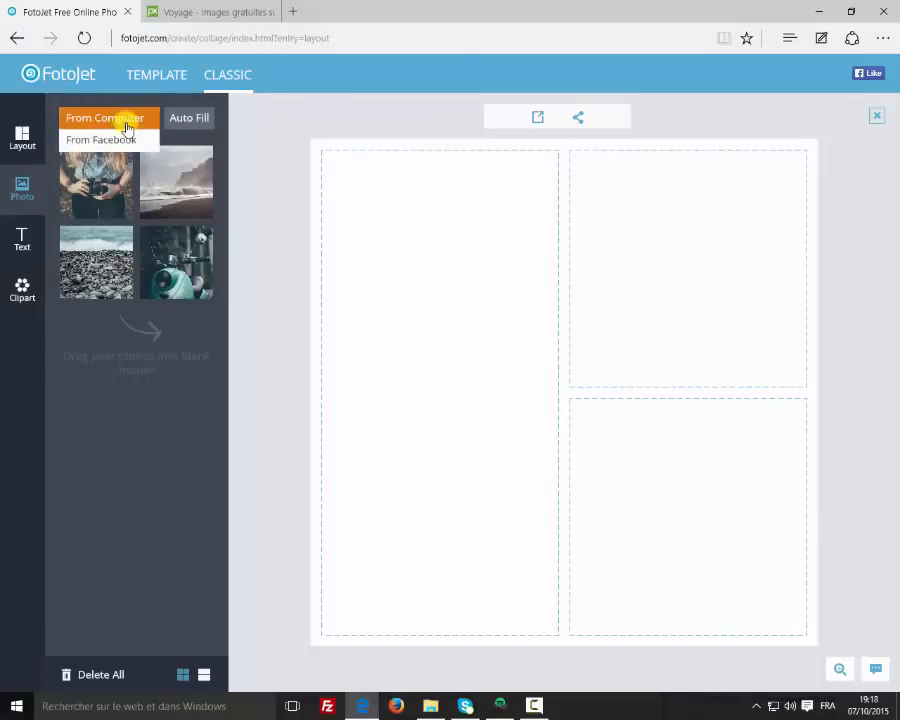
click(128, 126)
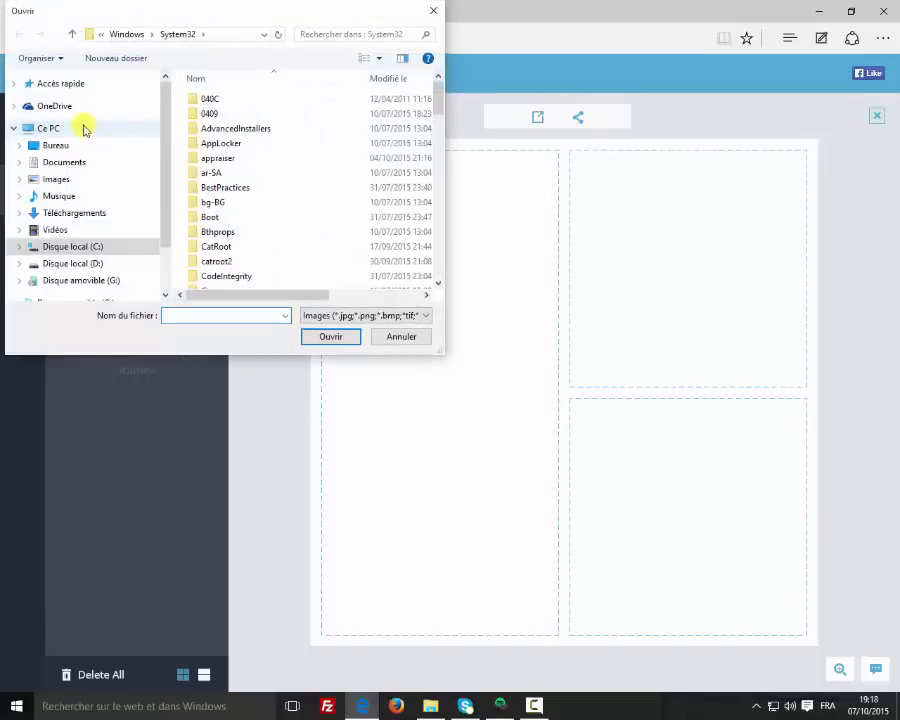
drag(170, 18, 221, 145)
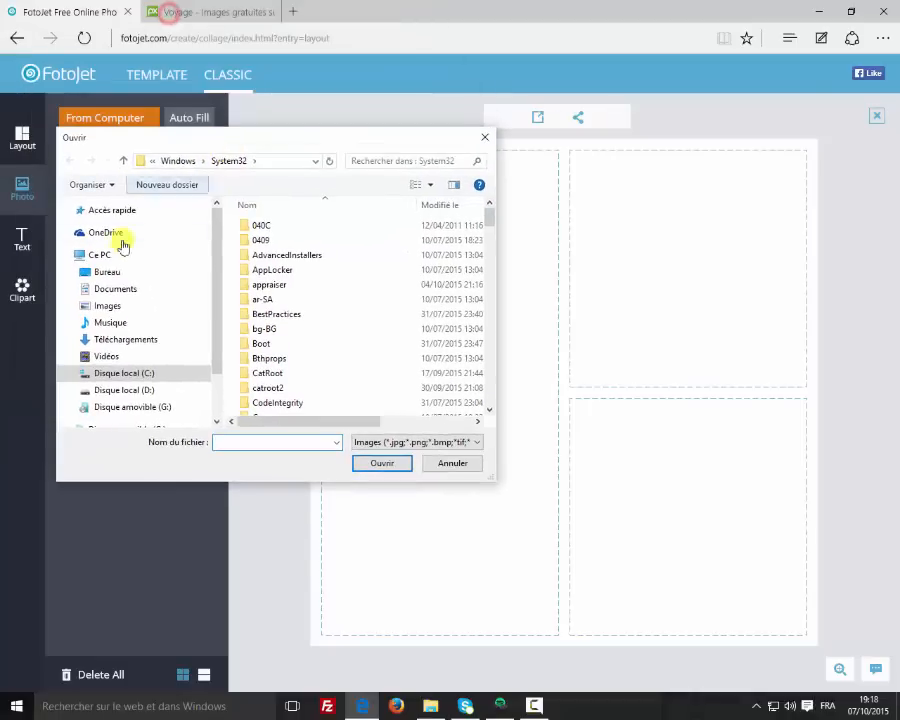
click(120, 306)
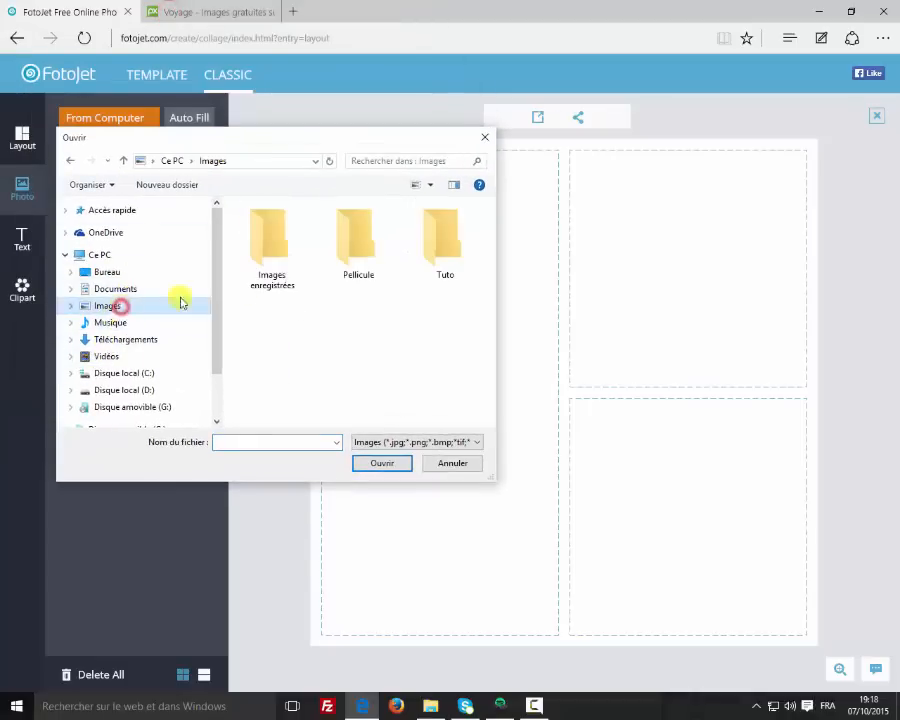
double_click(443, 238)
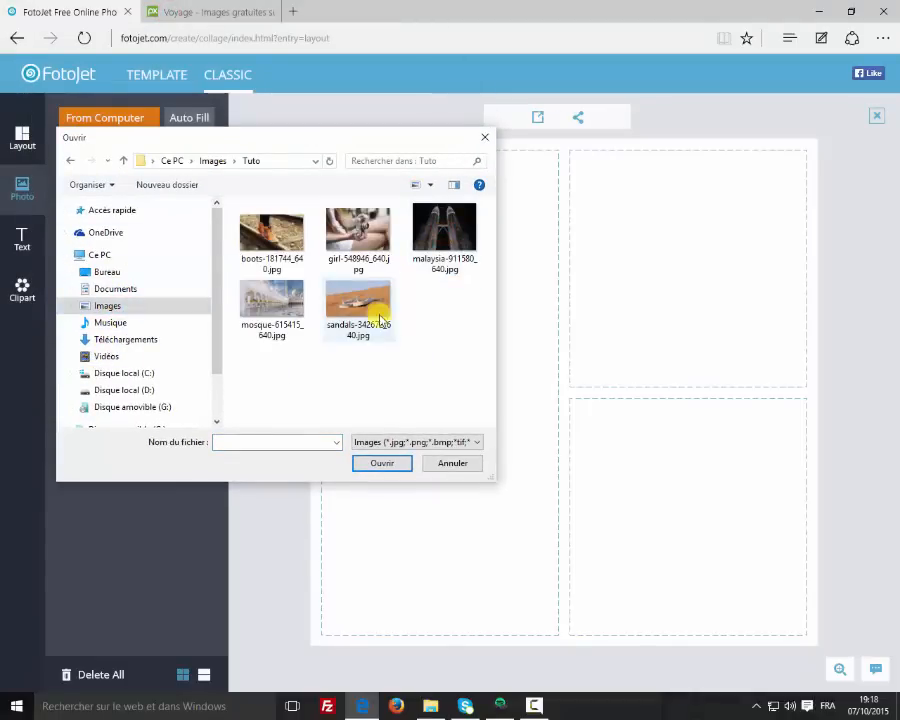
click(378, 314)
shift+click(269, 234)
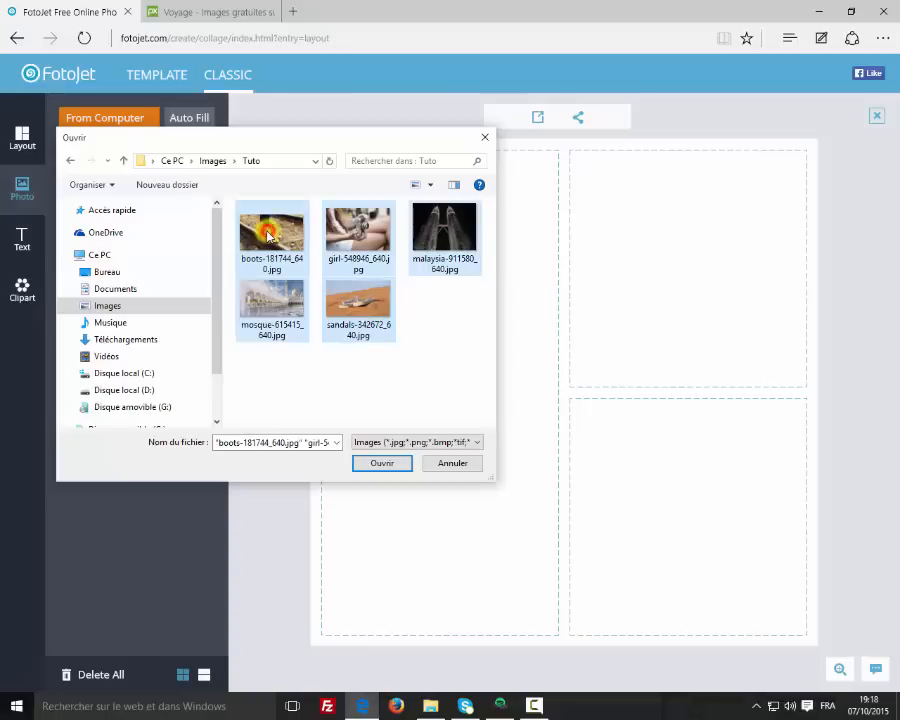
click(388, 463)
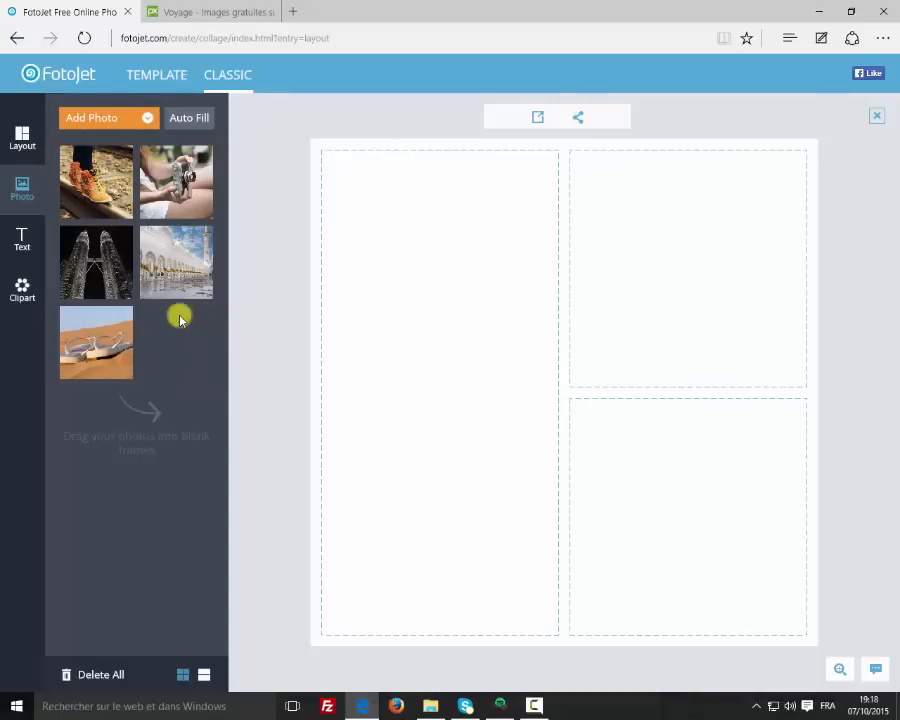
Place the twin towers photo in the tall left frame and shift the picture slightly right within it
drag(233, 289, 406, 315)
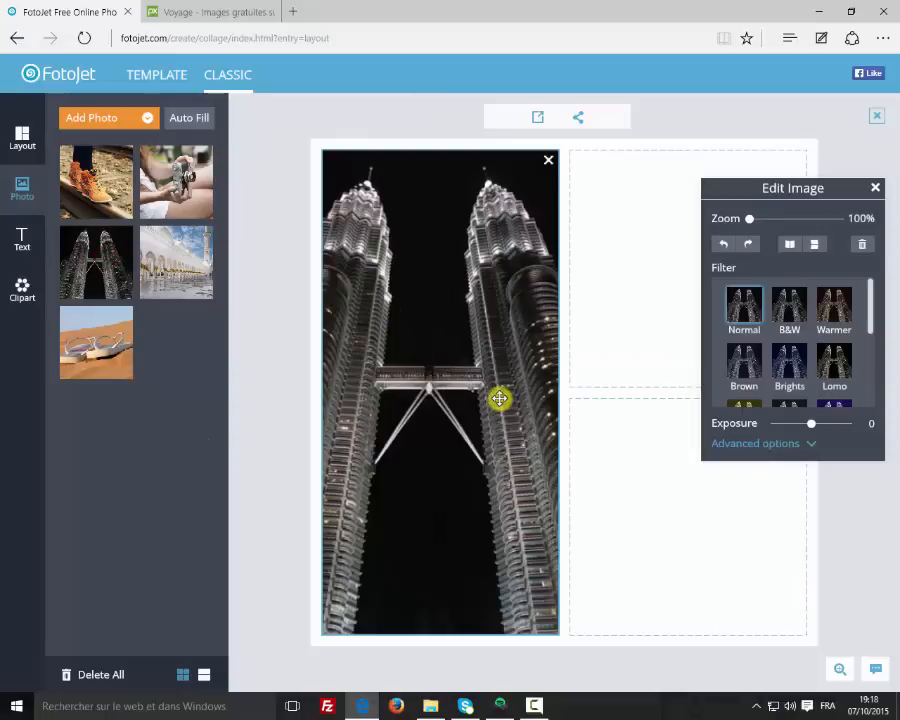
drag(488, 387, 505, 367)
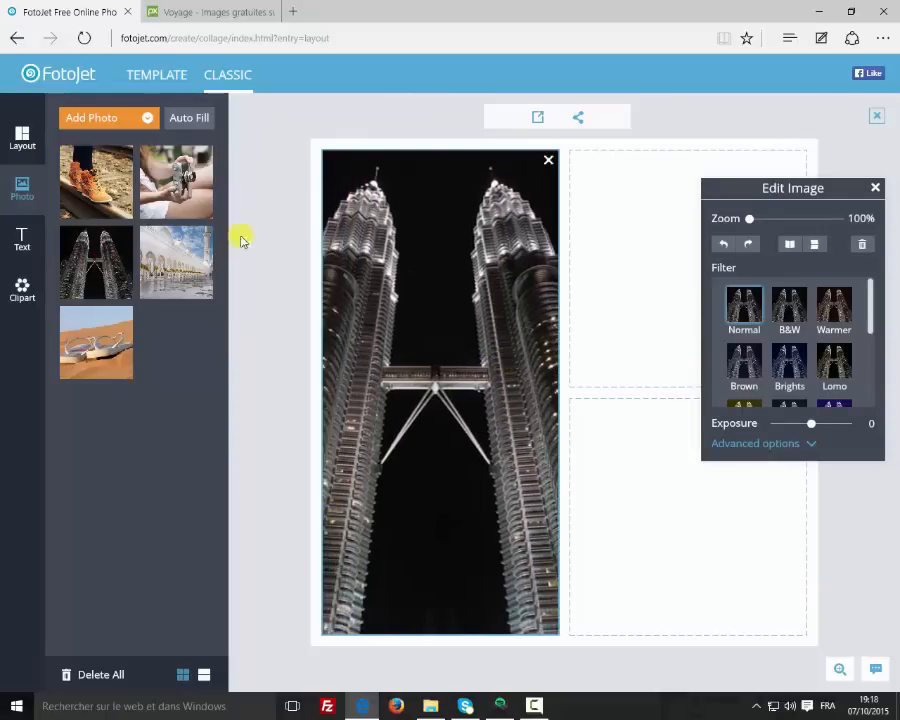
Change the collage layout to the grid of four equal square frames
click(20, 140)
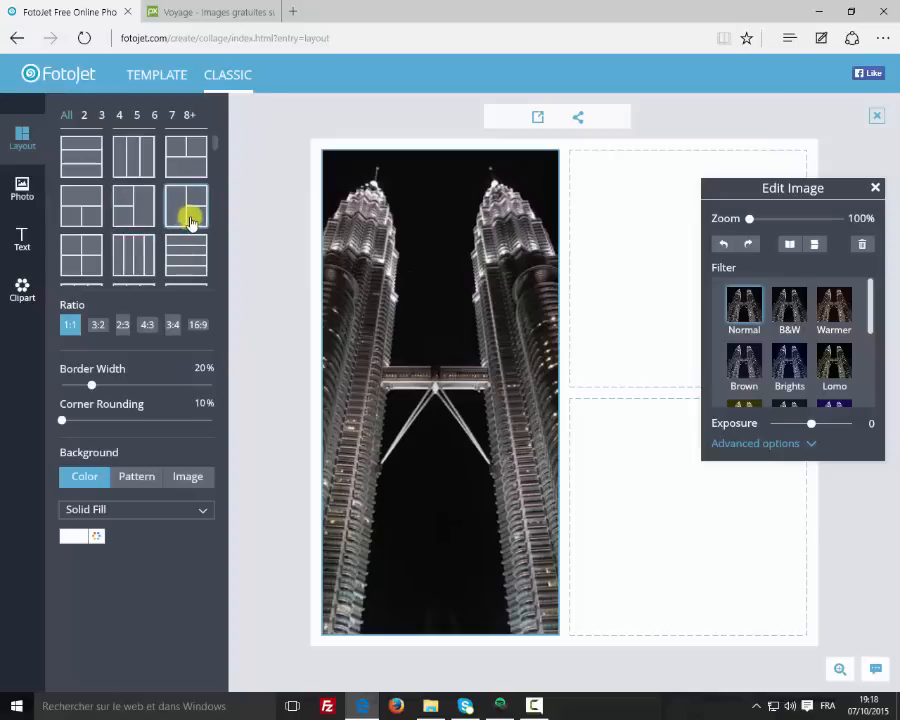
scroll(95, 250, down, 1)
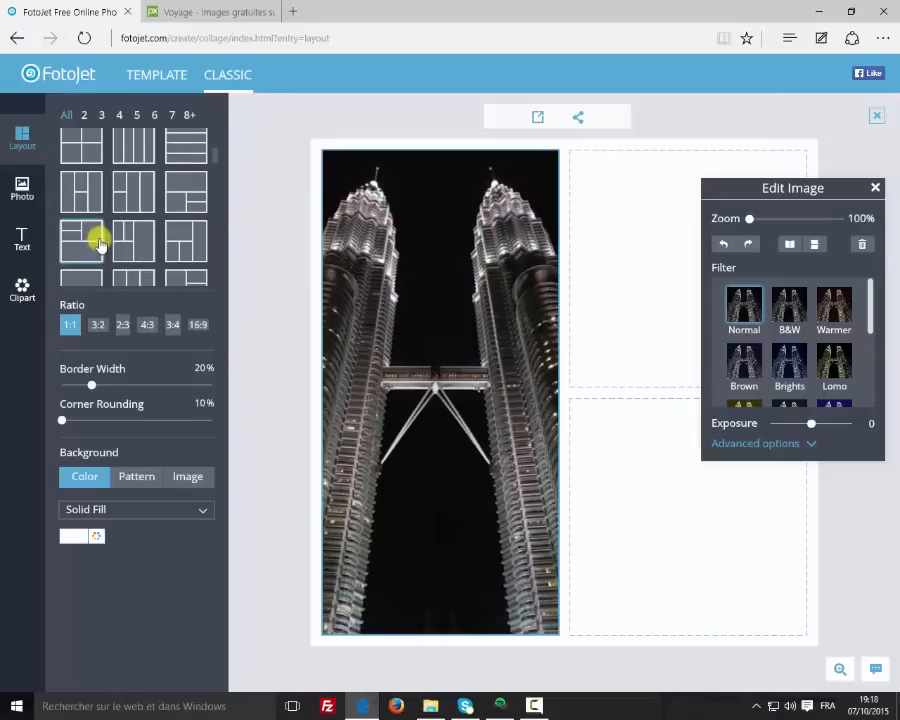
click(87, 190)
scroll(135, 200, up, 2)
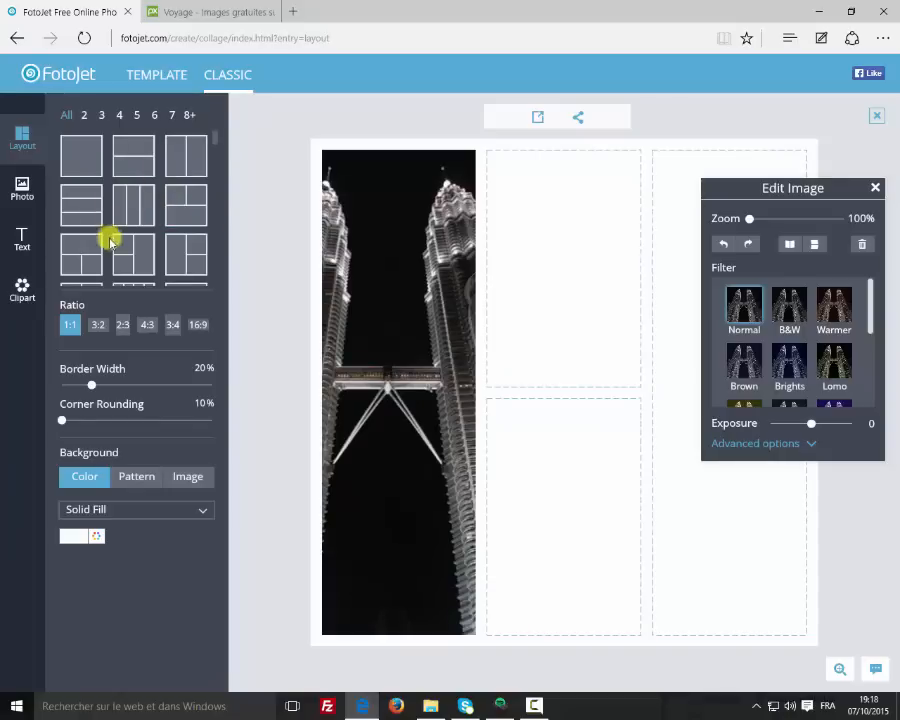
scroll(190, 258, down, 1)
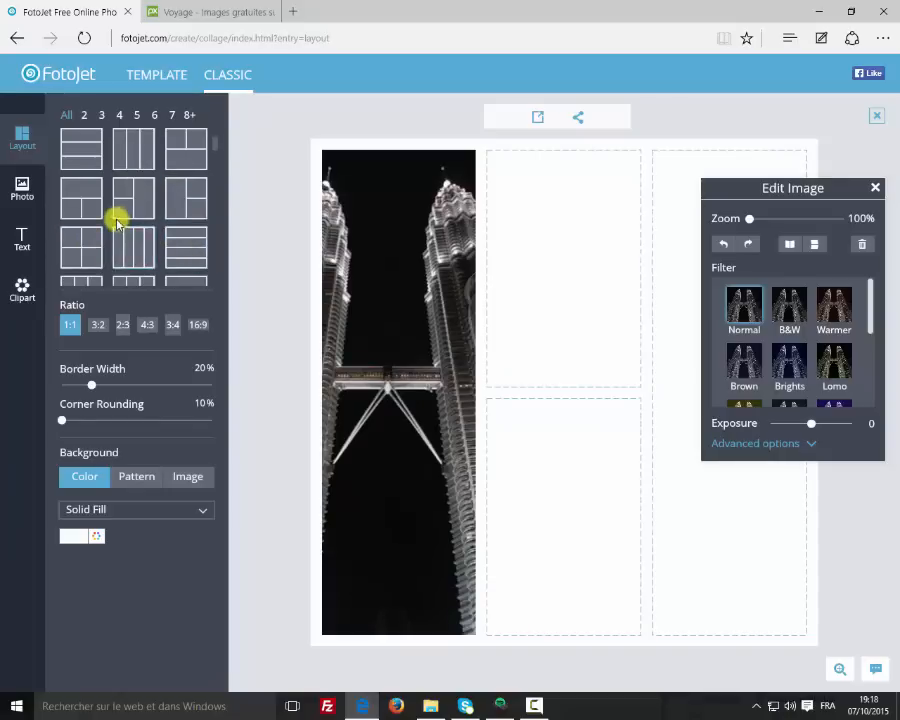
scroll(117, 217, down, 1)
click(83, 193)
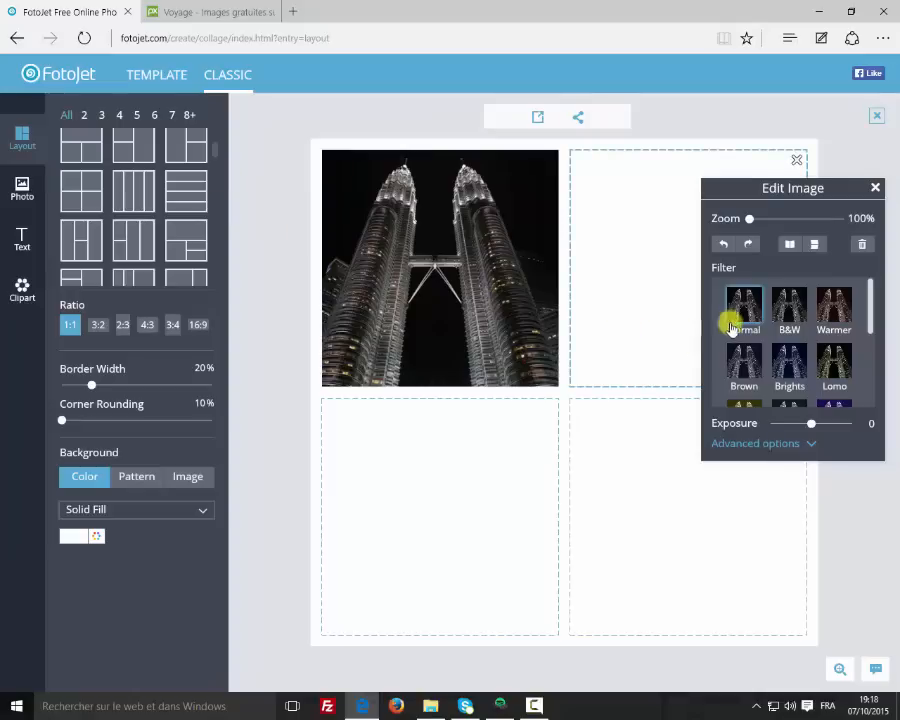
Fill the empty frames with the sandals photo at lower left, the mosque at upper right and the boots at lower right
click(502, 257)
click(24, 198)
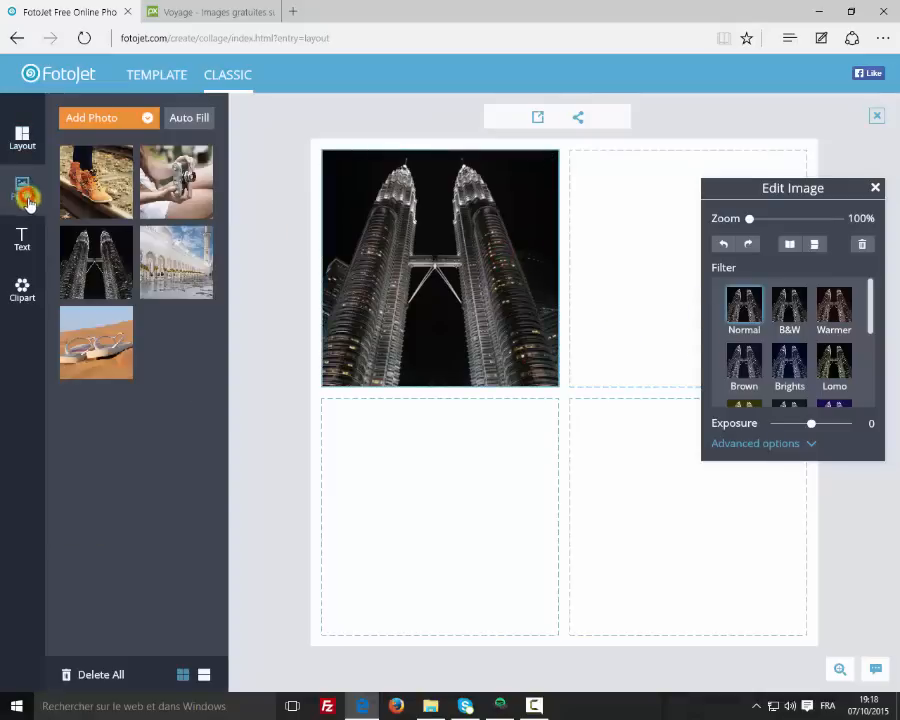
drag(822, 186, 305, 386)
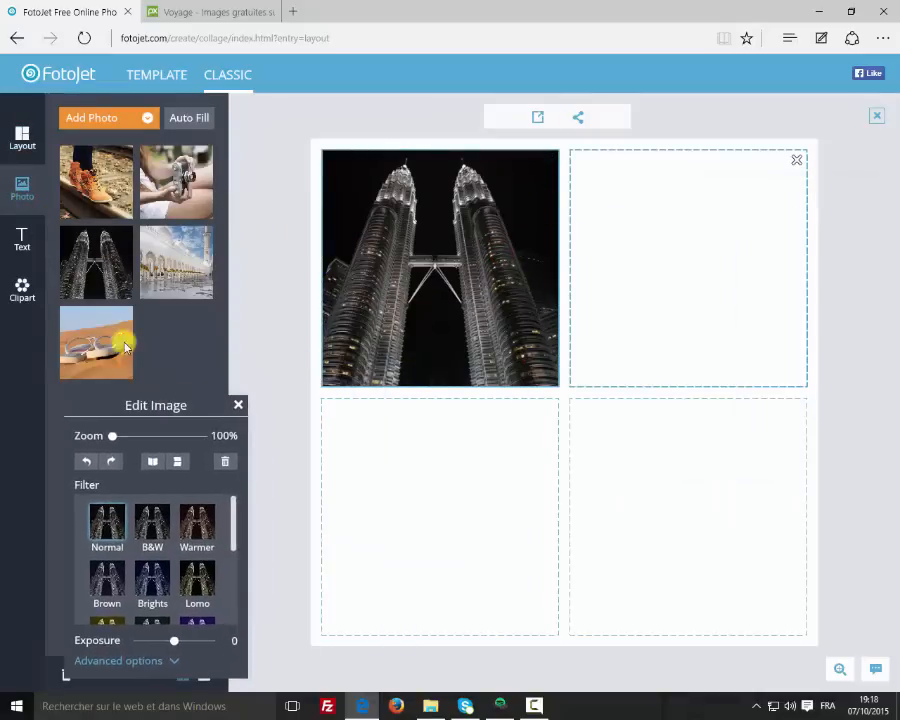
drag(124, 340, 455, 440)
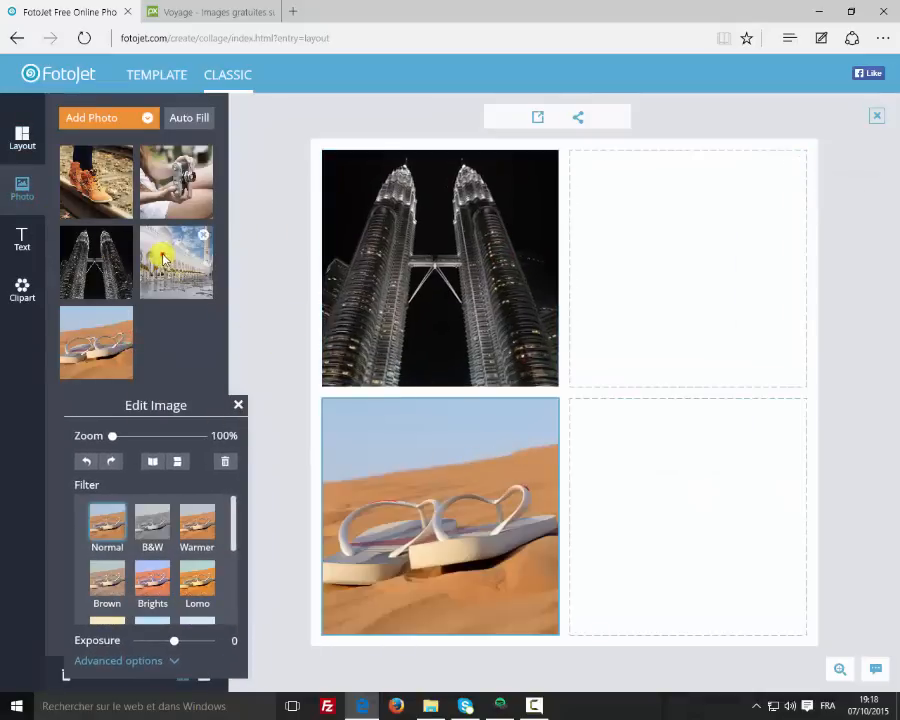
drag(163, 258, 668, 262)
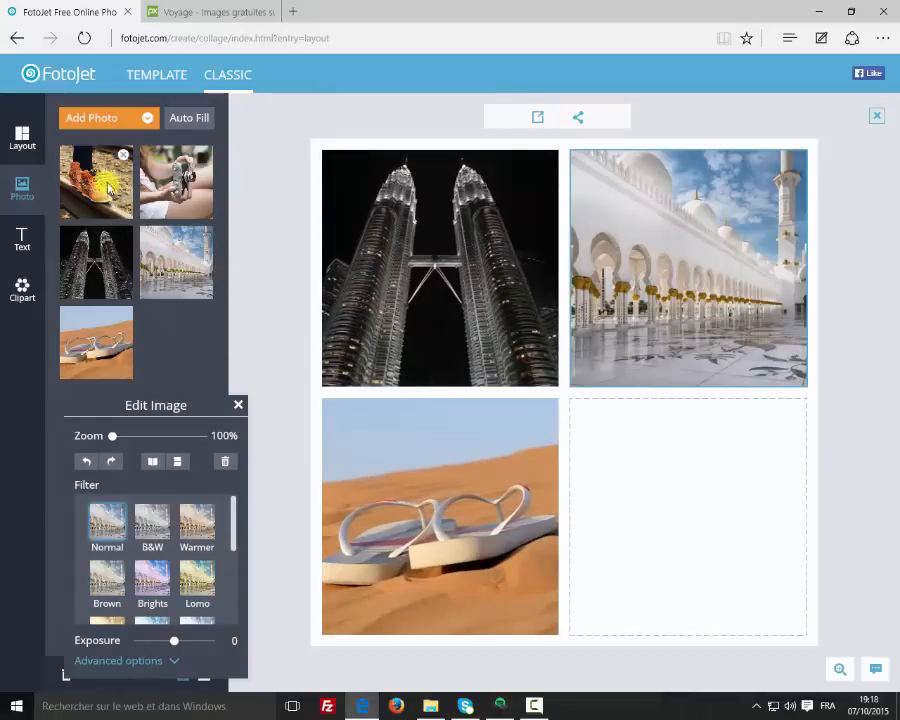
drag(75, 130, 689, 502)
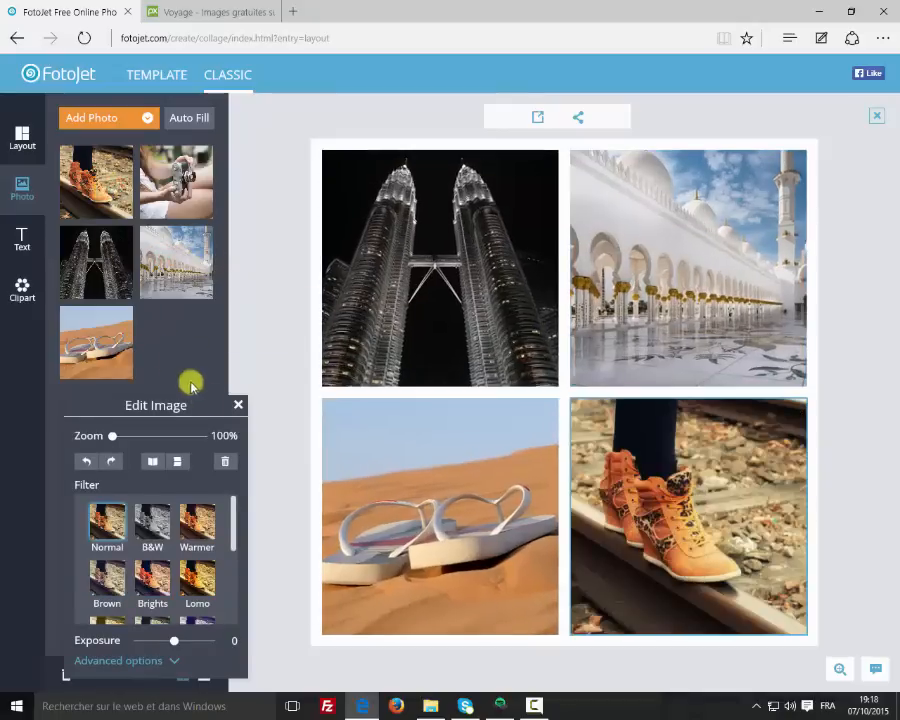
mouse_move(173, 415)
mouse_down()
mouse_move(168, 404)
mouse_move(158, 409)
mouse_up()
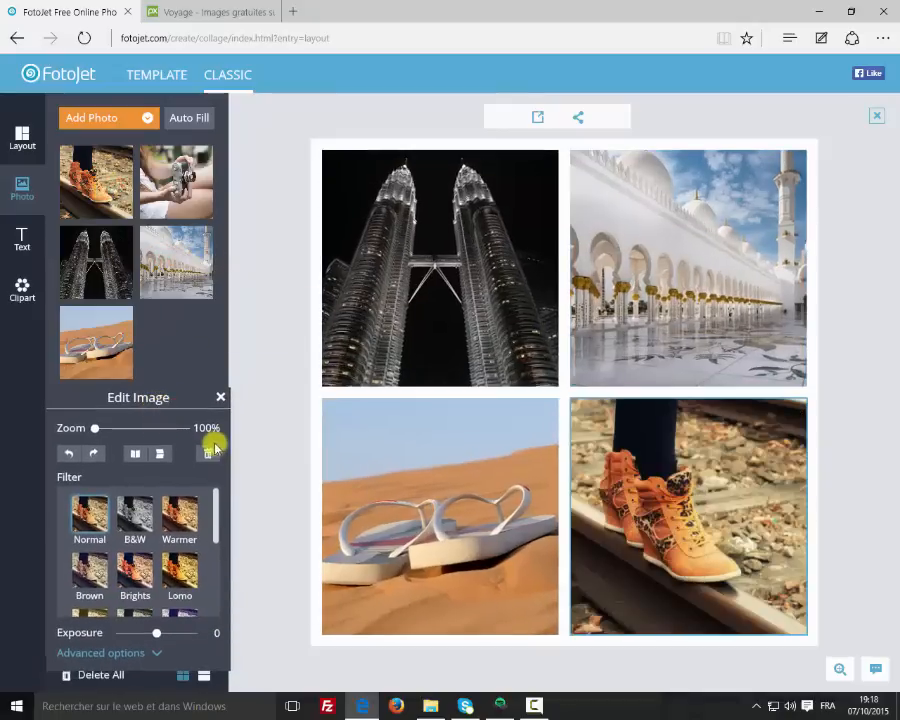
Try the Warmer and Violet filters on the mosque photo and settle on the Spring filter
click(518, 243)
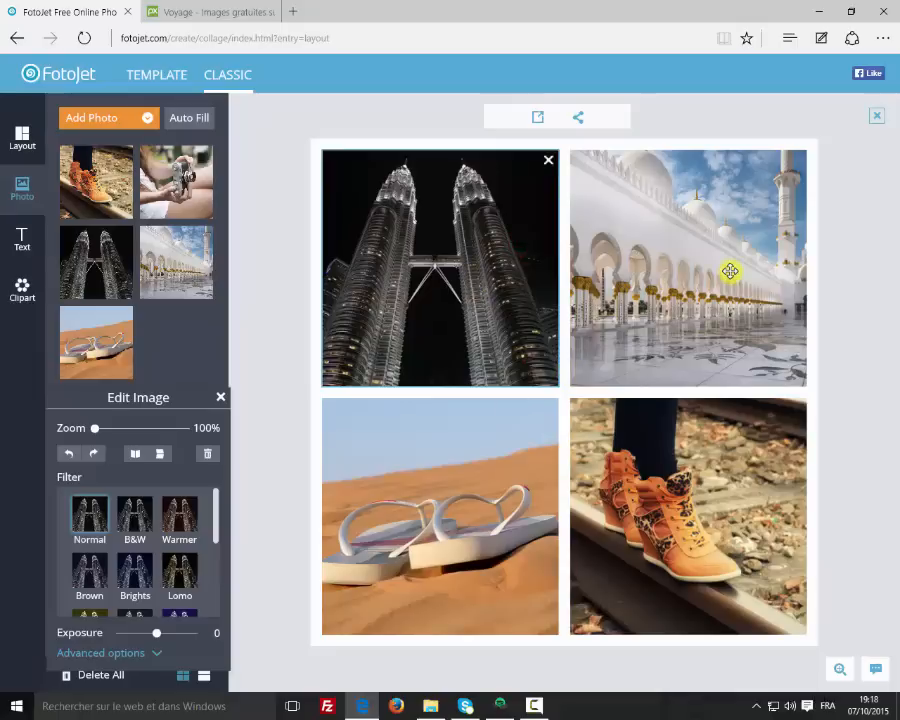
click(731, 271)
click(184, 514)
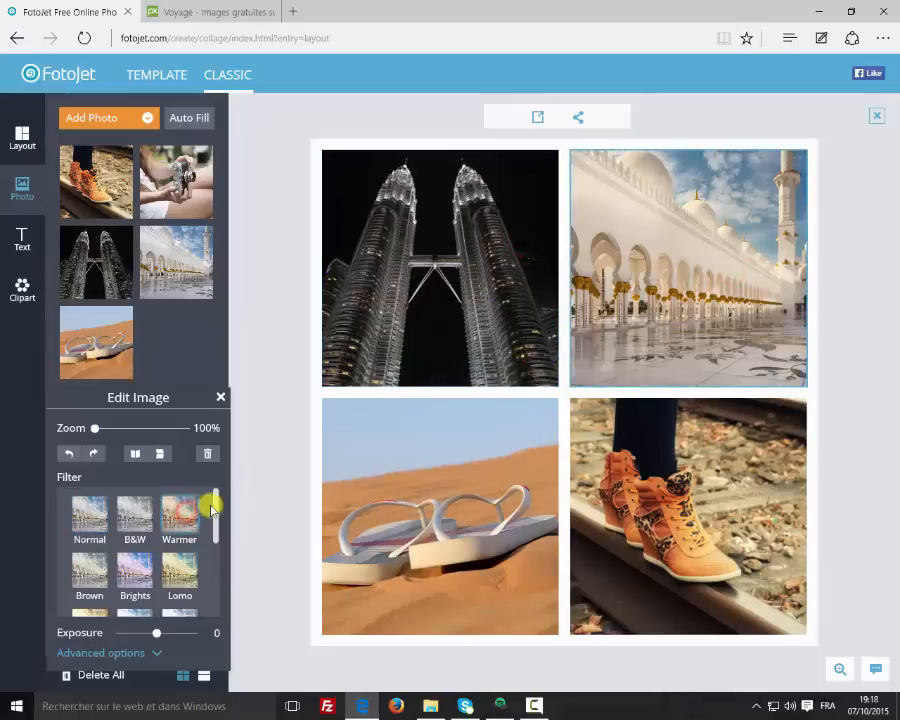
drag(215, 503, 215, 560)
click(180, 510)
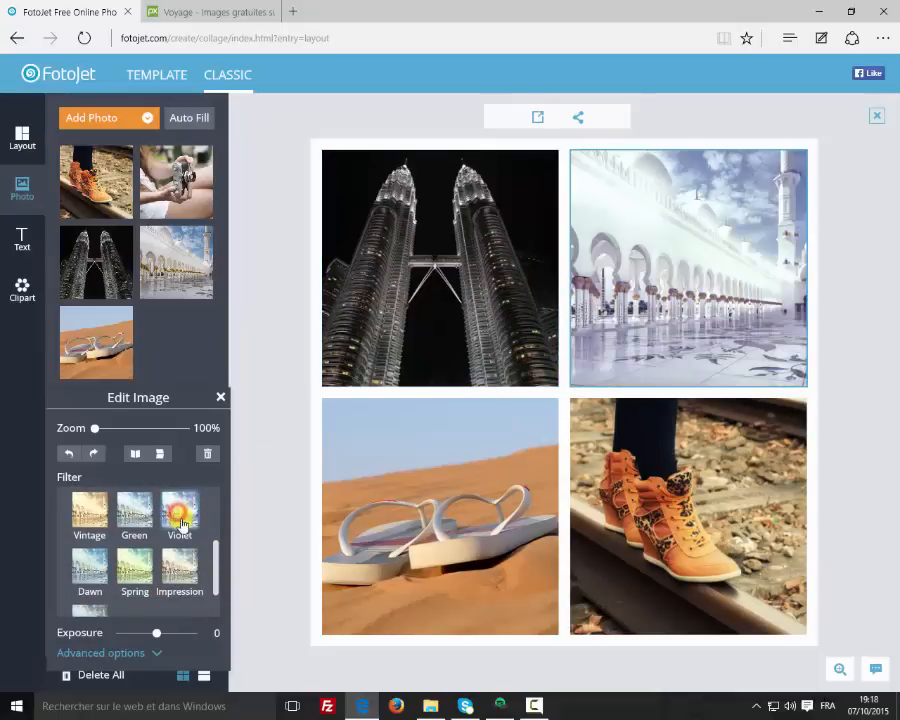
click(130, 568)
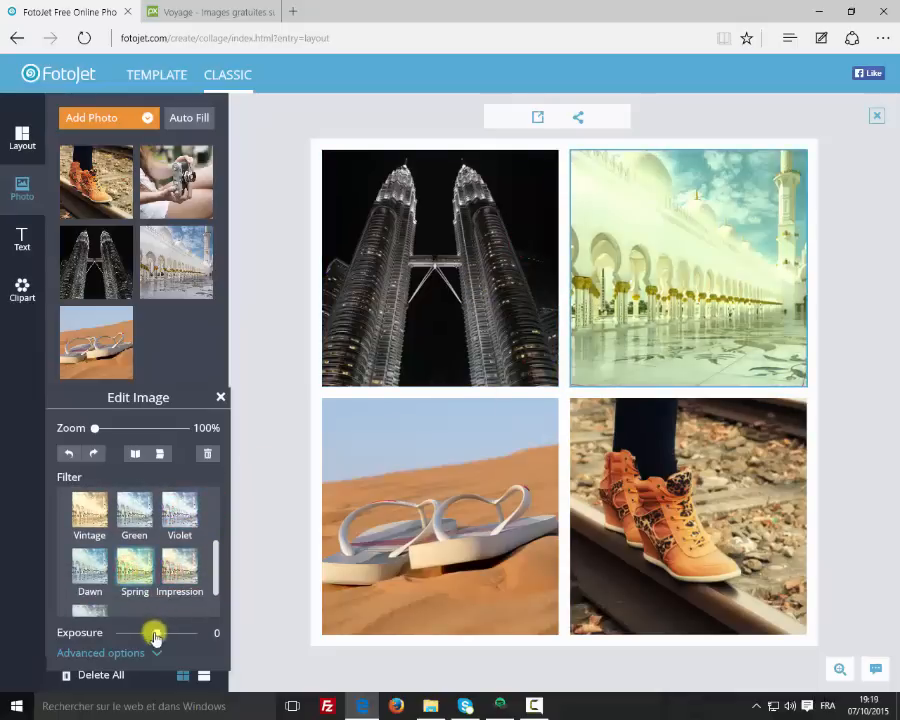
Raise the mosque photo's exposure to 10 and reveal the advanced image adjustments
click(162, 635)
click(155, 653)
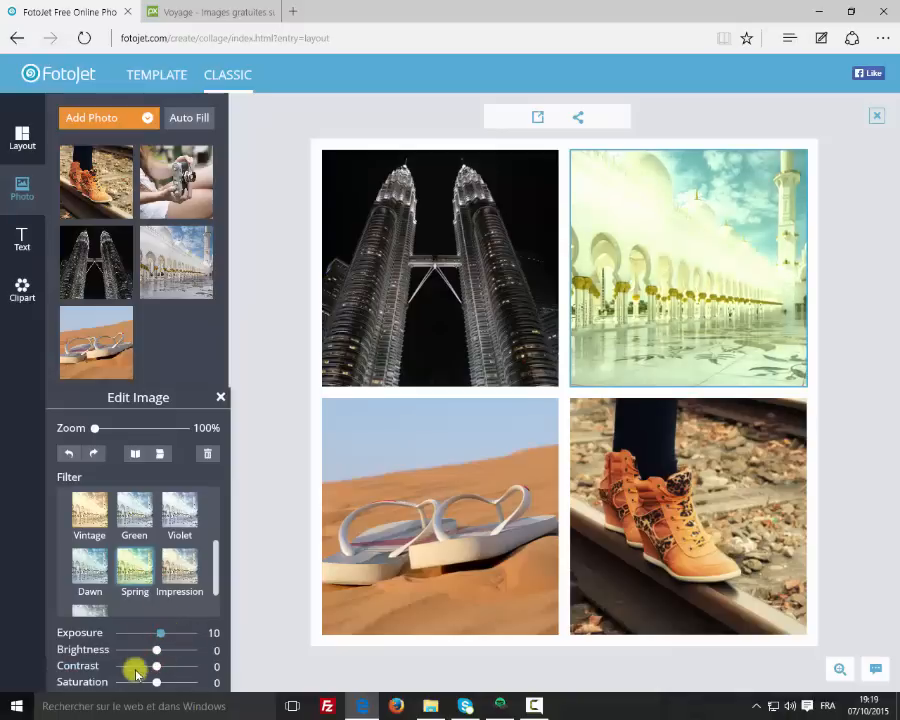
Try flipping the mosque photo vertically, restore it upright, and leave it mirrored horizontally
click(163, 455)
click(165, 456)
click(165, 456)
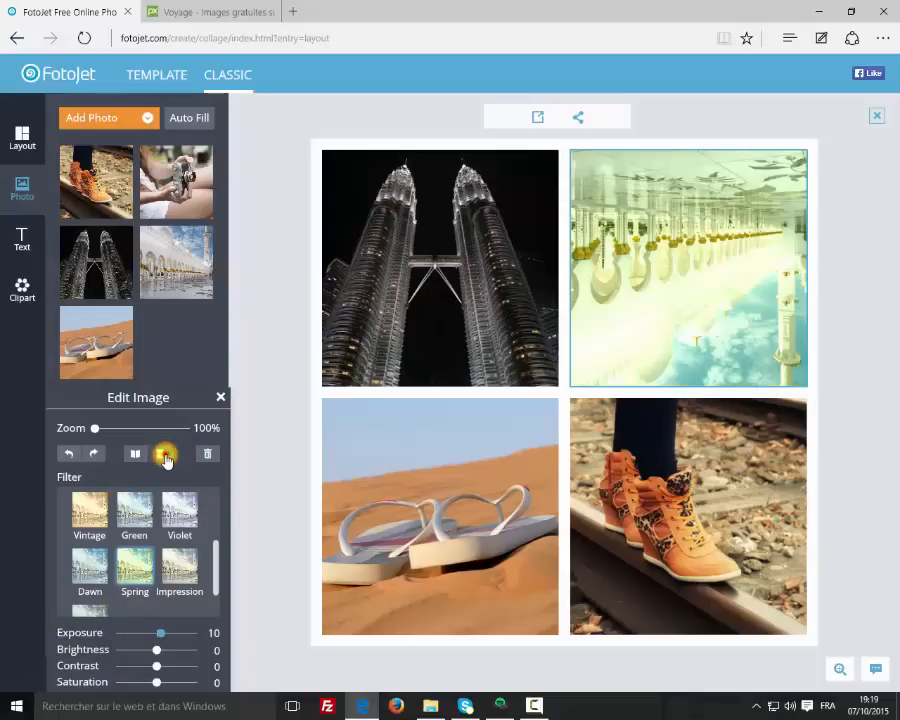
click(165, 456)
click(138, 459)
click(138, 459)
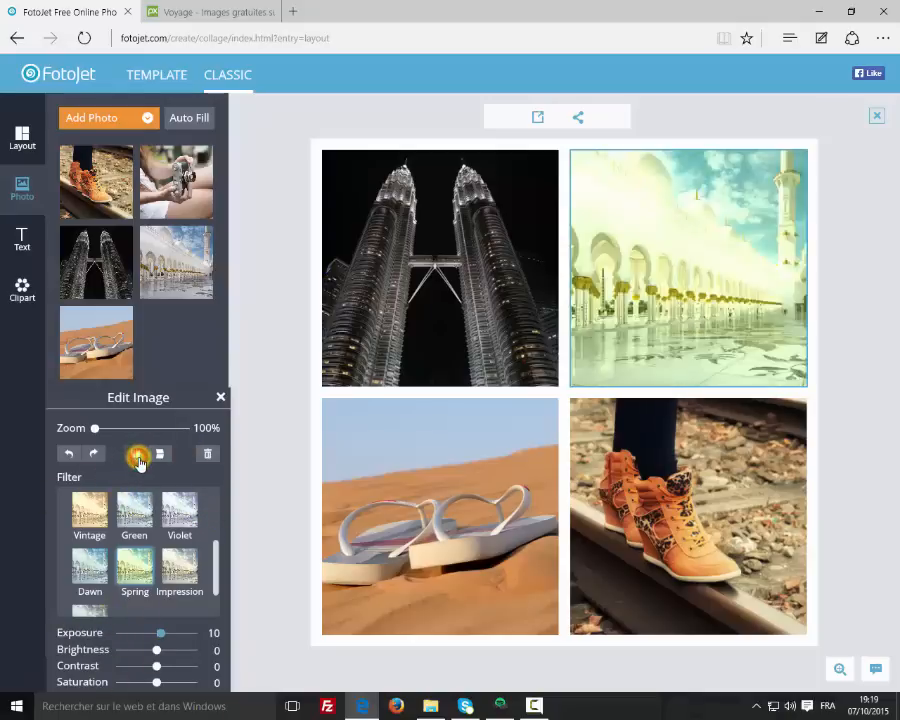
click(138, 459)
click(138, 459)
click(137, 459)
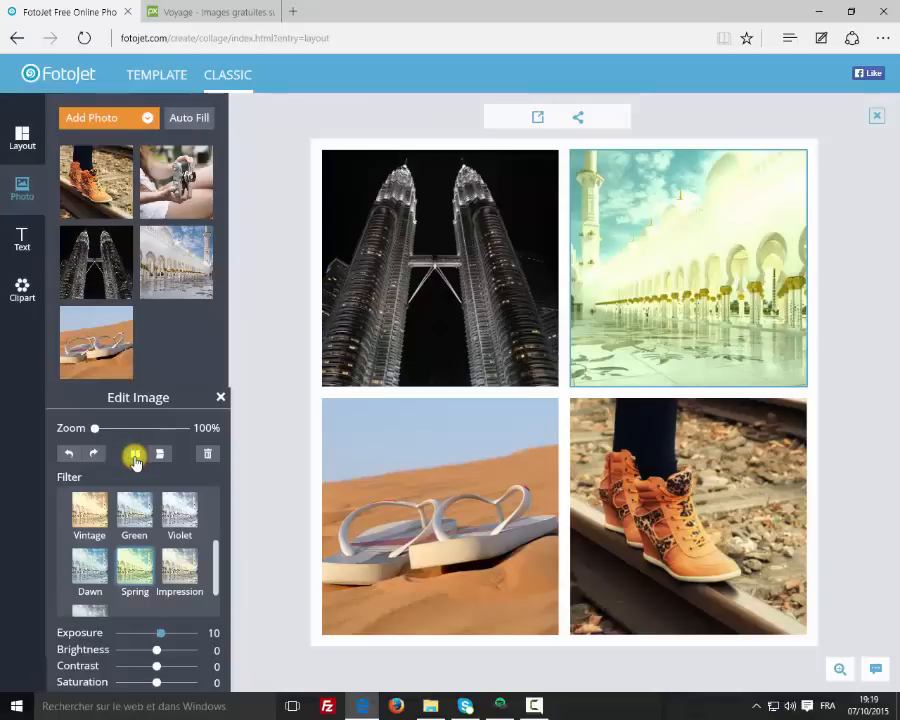
Apply the B&W filter to the boots photo, then select the twin towers photo
click(656, 481)
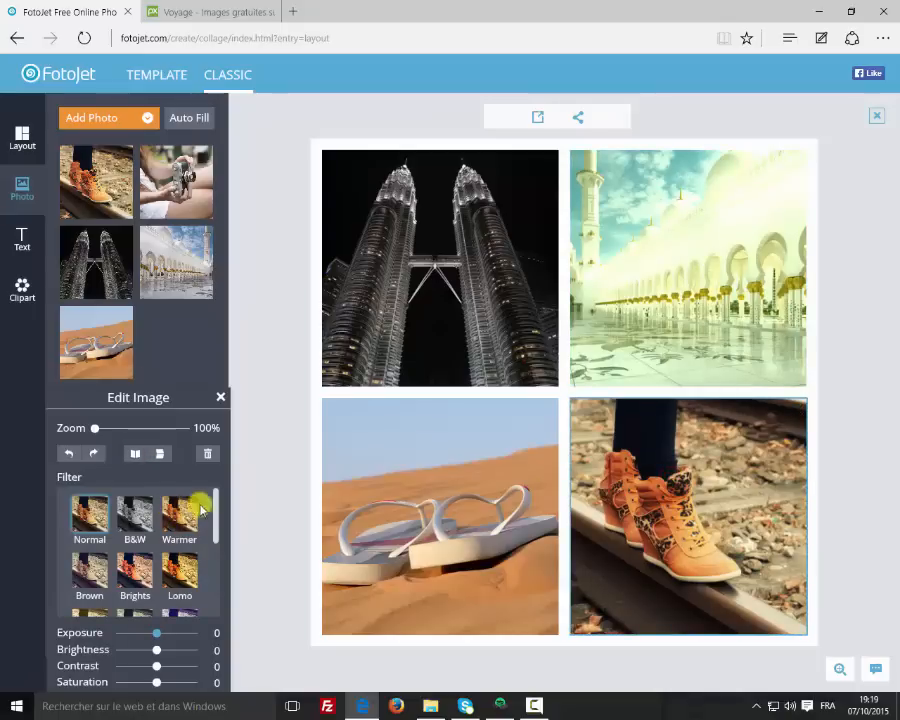
click(138, 510)
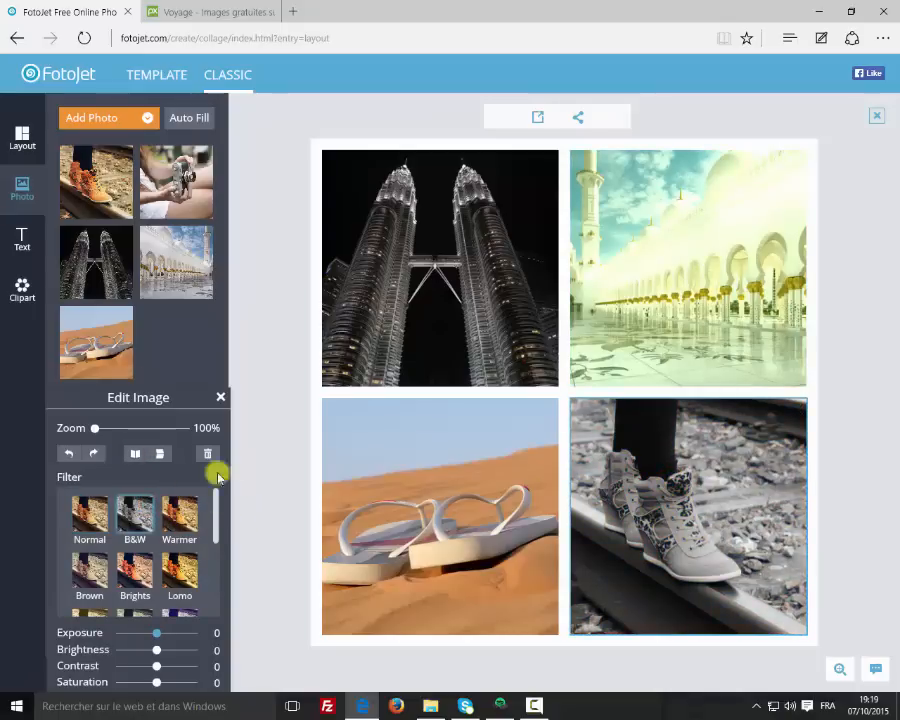
click(430, 324)
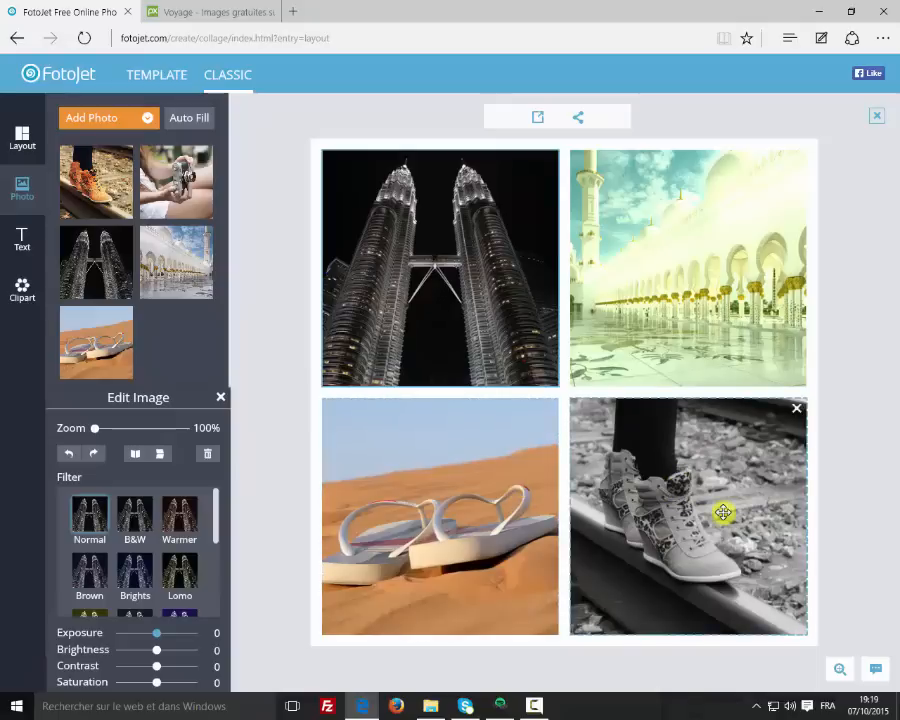
Add a text in the orange italic Lobster Two sample style and change its wording to Dahoo.fr
click(21, 237)
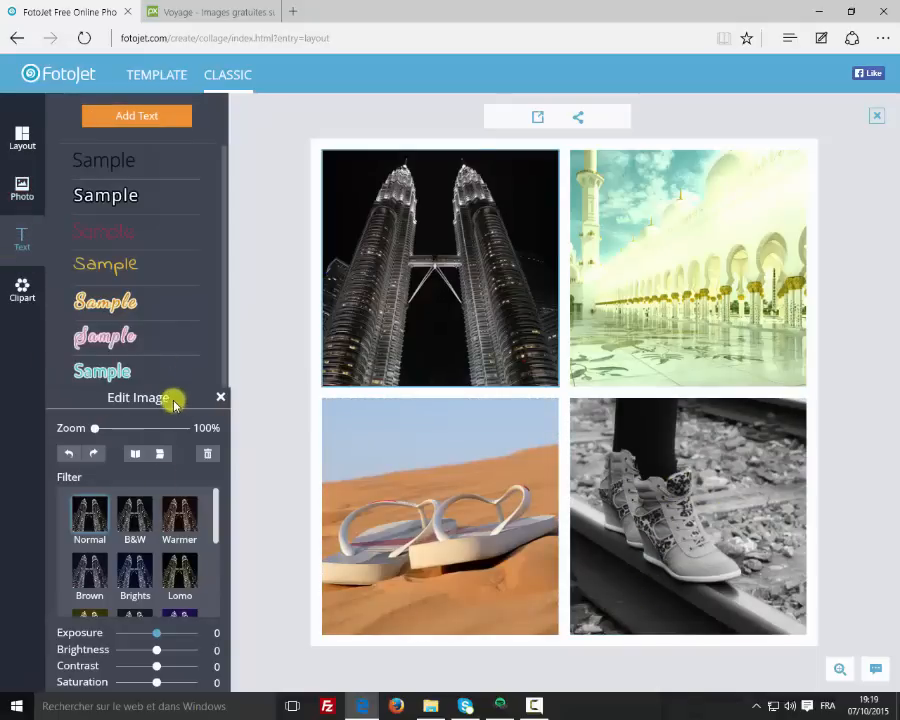
drag(175, 399, 480, 371)
click(470, 365)
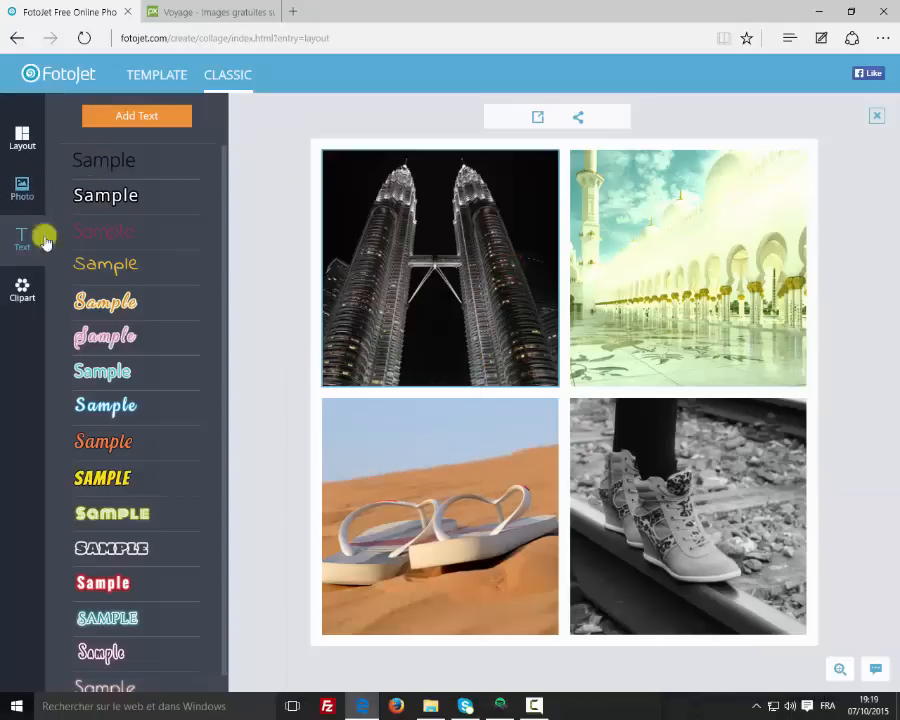
click(124, 442)
click(107, 441)
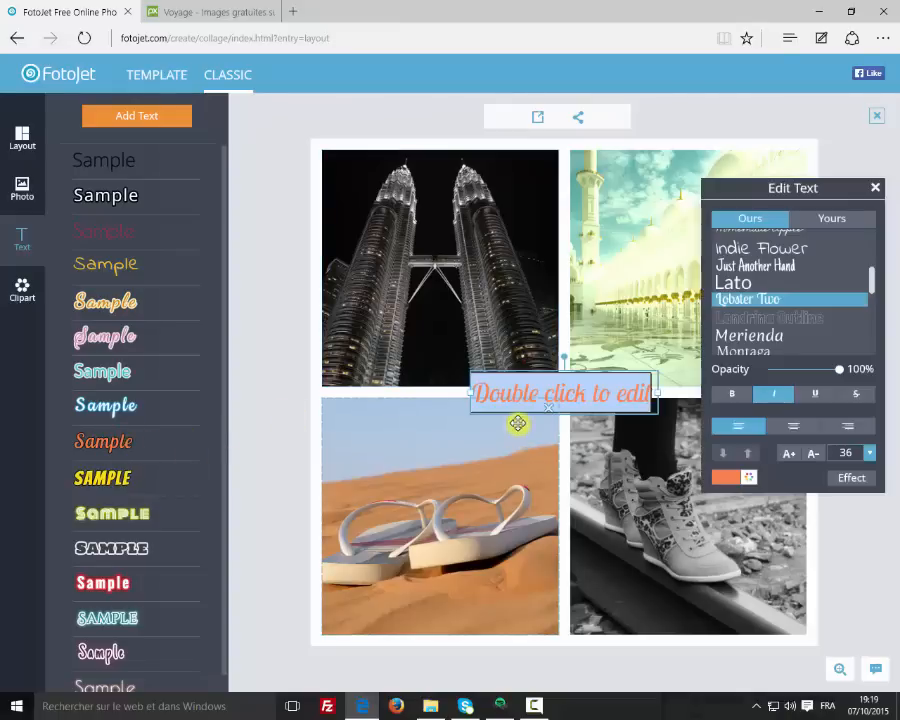
double_click(624, 396)
text(Dahoo.fr)
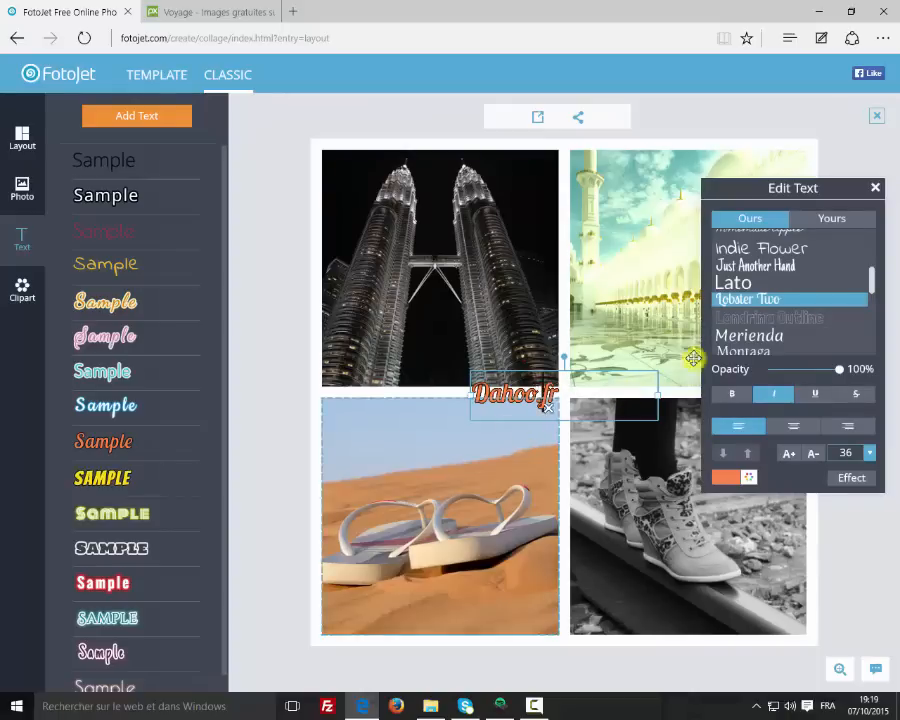
Recolour the Dahoo.fr text a stronger orange, try Merienda, Pacifico and Playfair Display, and set its font to Arial Baltic
click(735, 477)
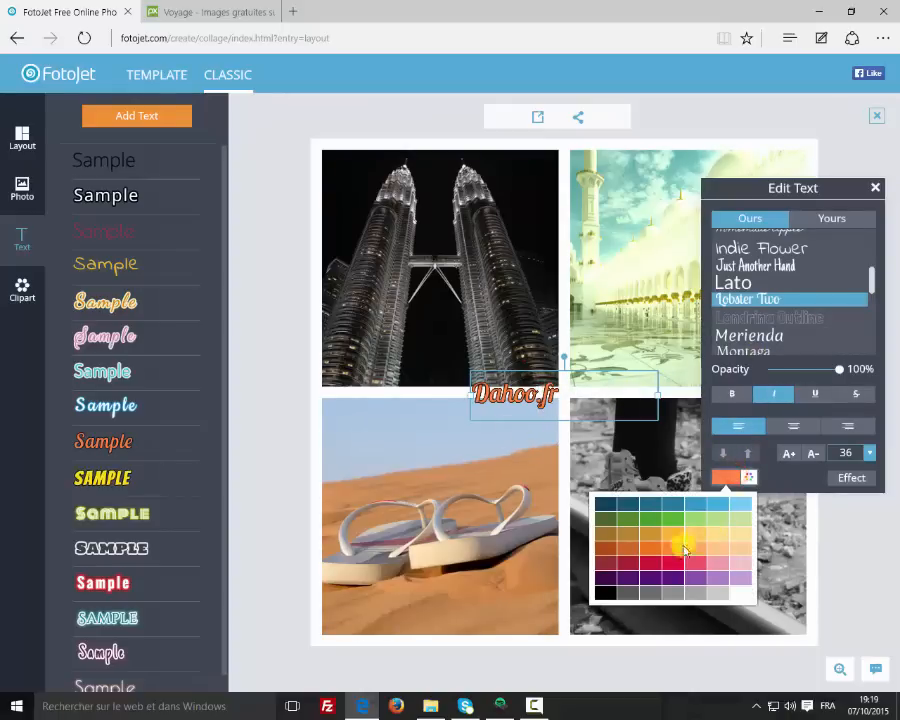
click(753, 331)
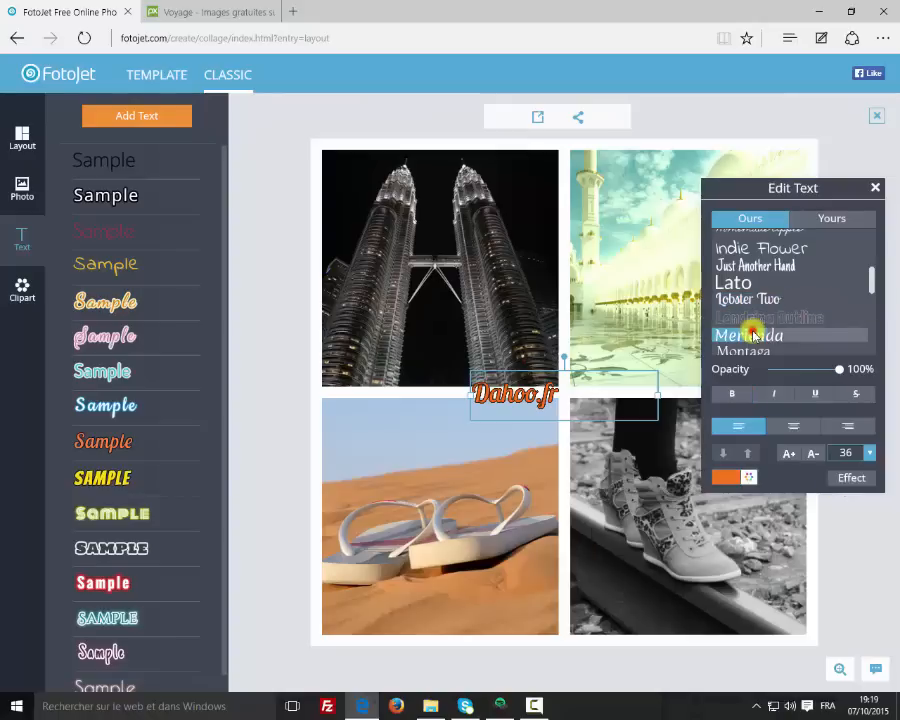
click(772, 319)
click(765, 334)
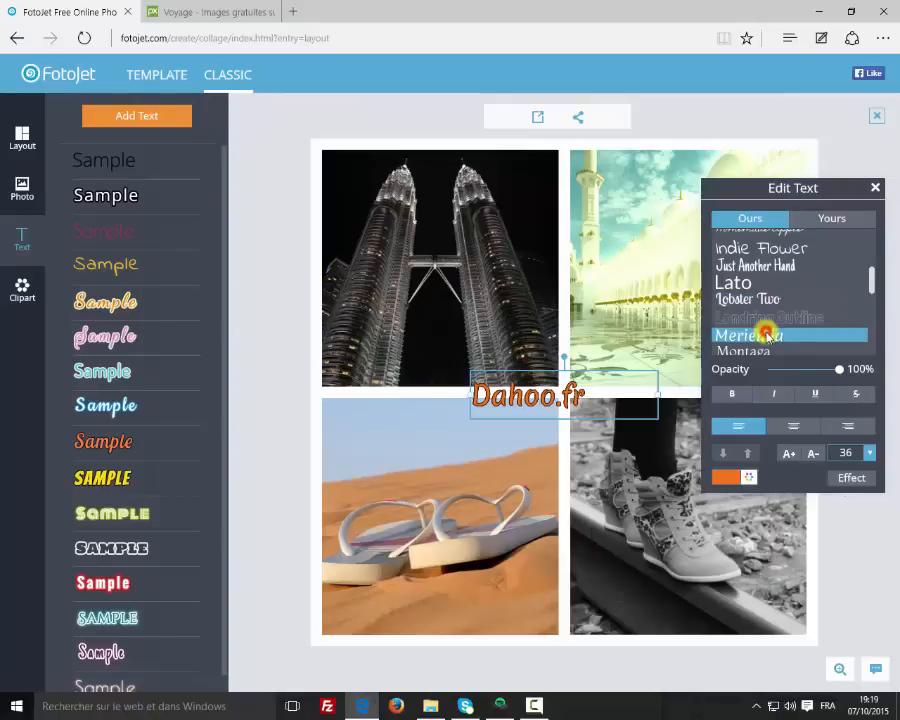
scroll(766, 325, down, 1)
click(765, 338)
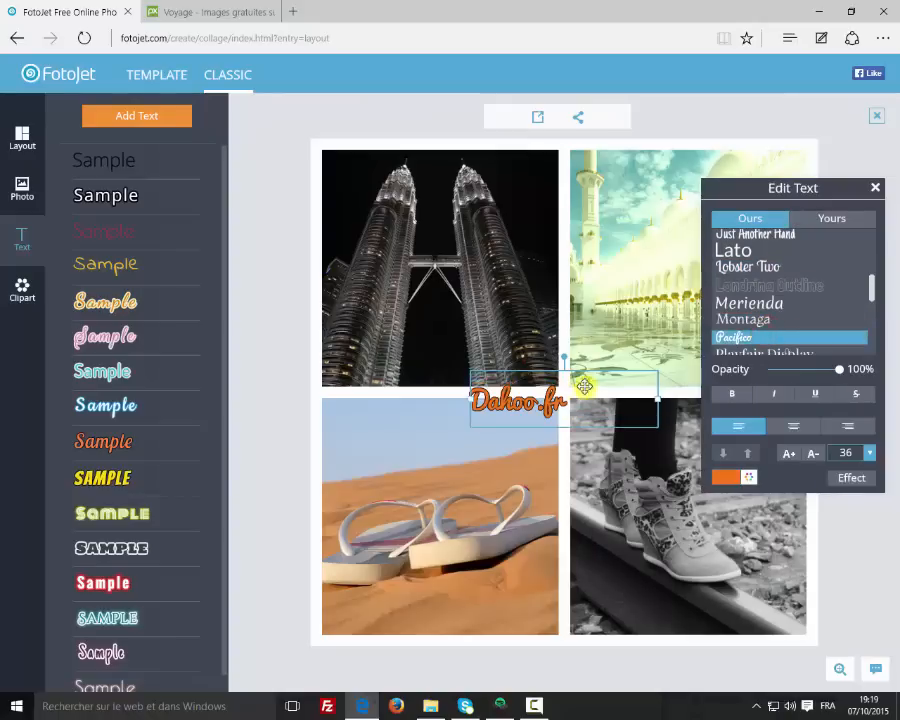
click(763, 350)
scroll(758, 338, down, 4)
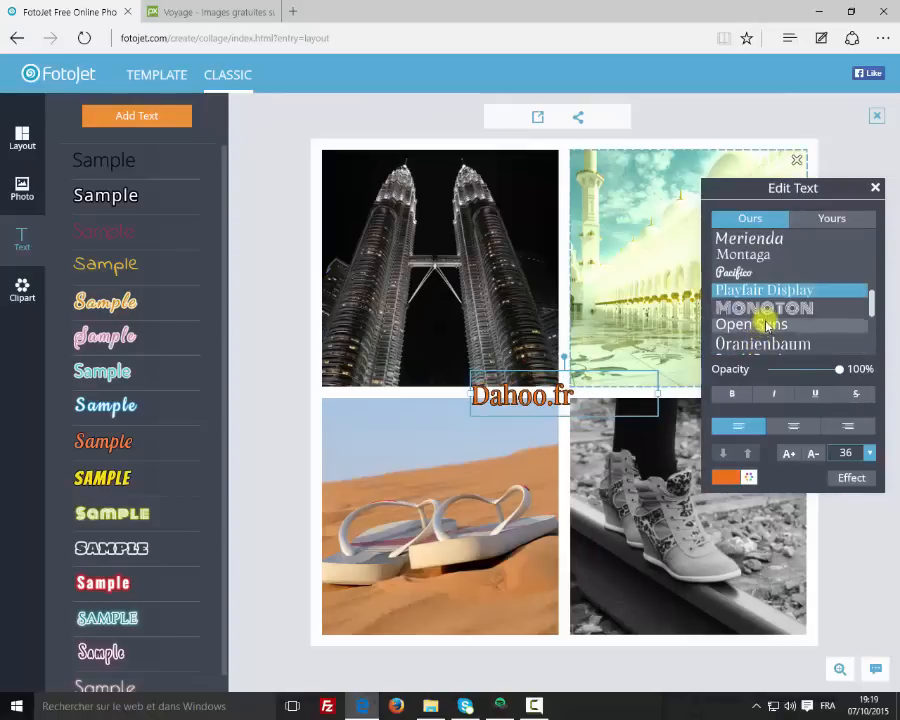
click(780, 238)
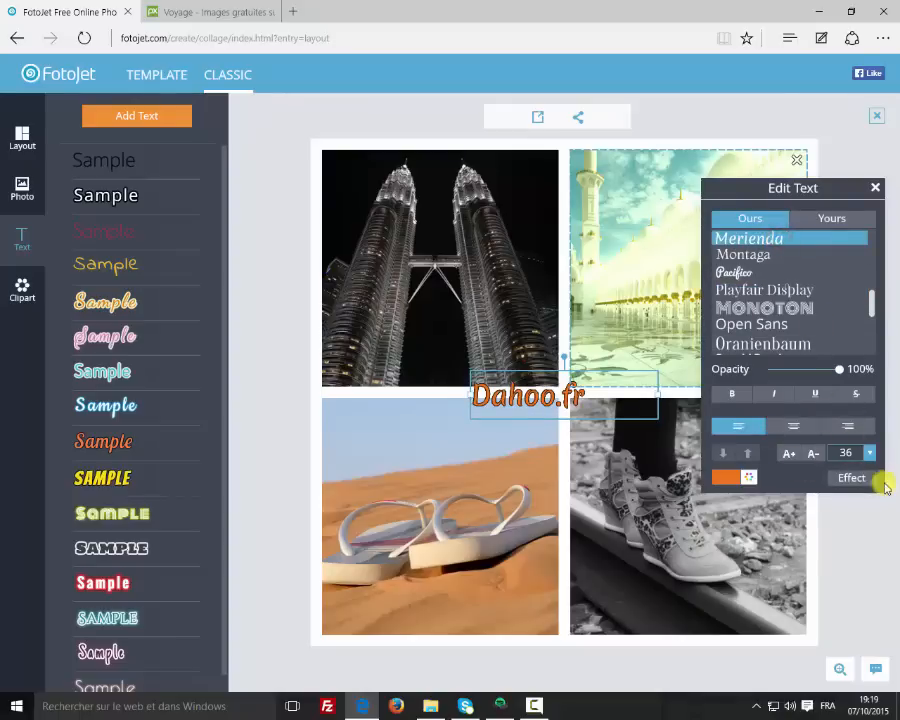
click(805, 218)
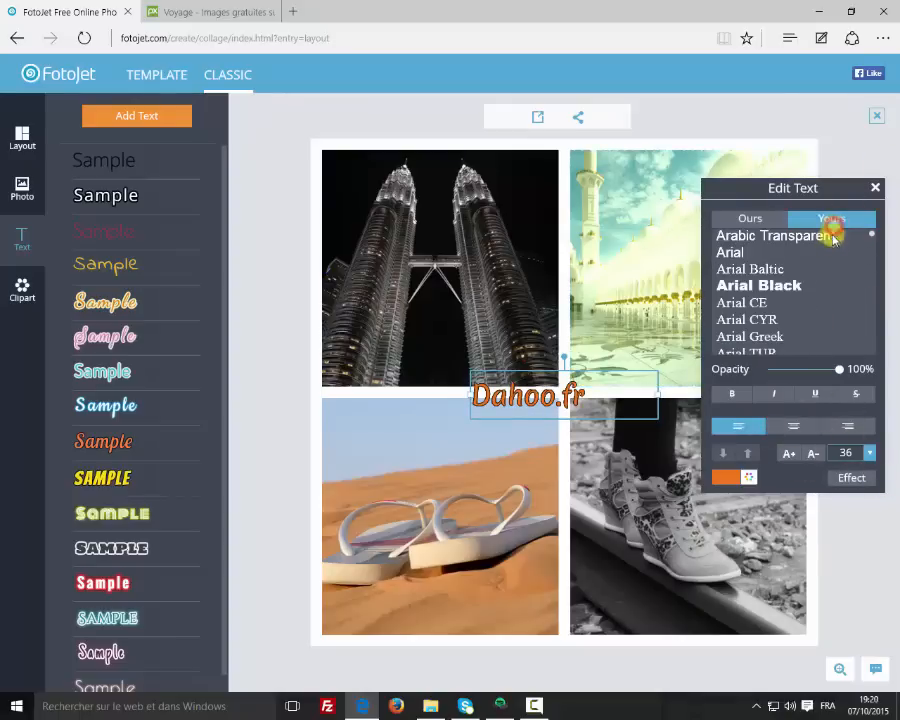
click(768, 268)
Set the Dahoo.fr text to size 26 after trying 96, and place it at the collage's lower edge between the two bottom photos
drag(553, 372, 538, 295)
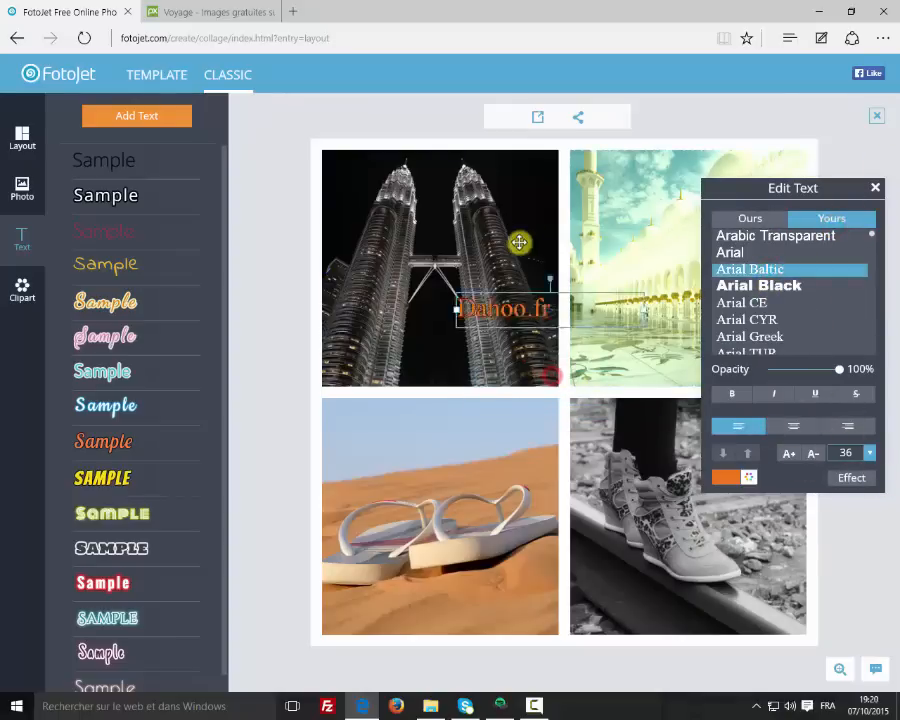
drag(519, 242, 570, 600)
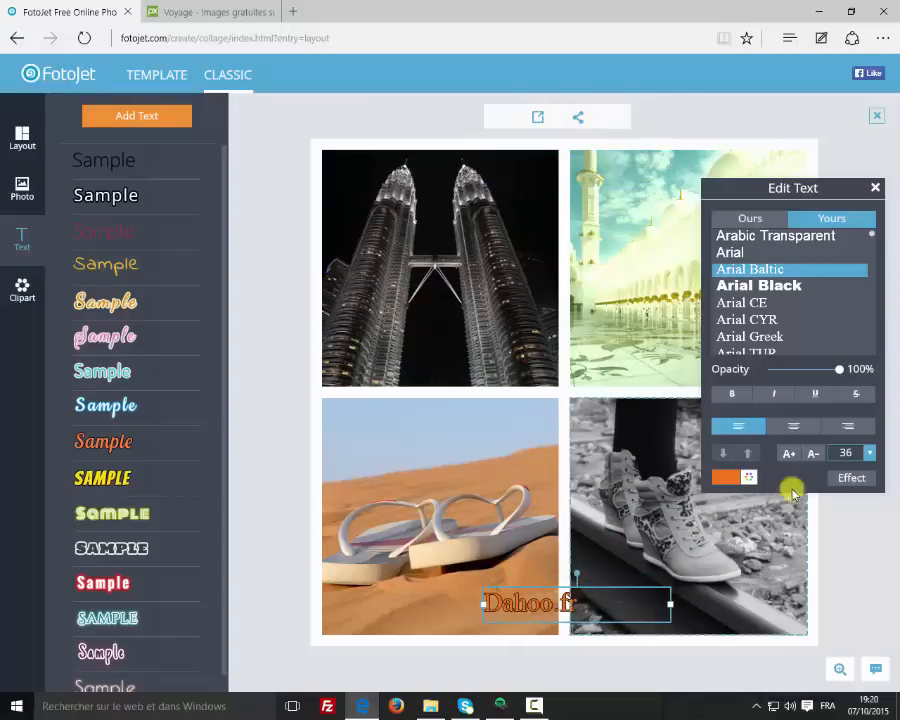
click(869, 452)
click(849, 568)
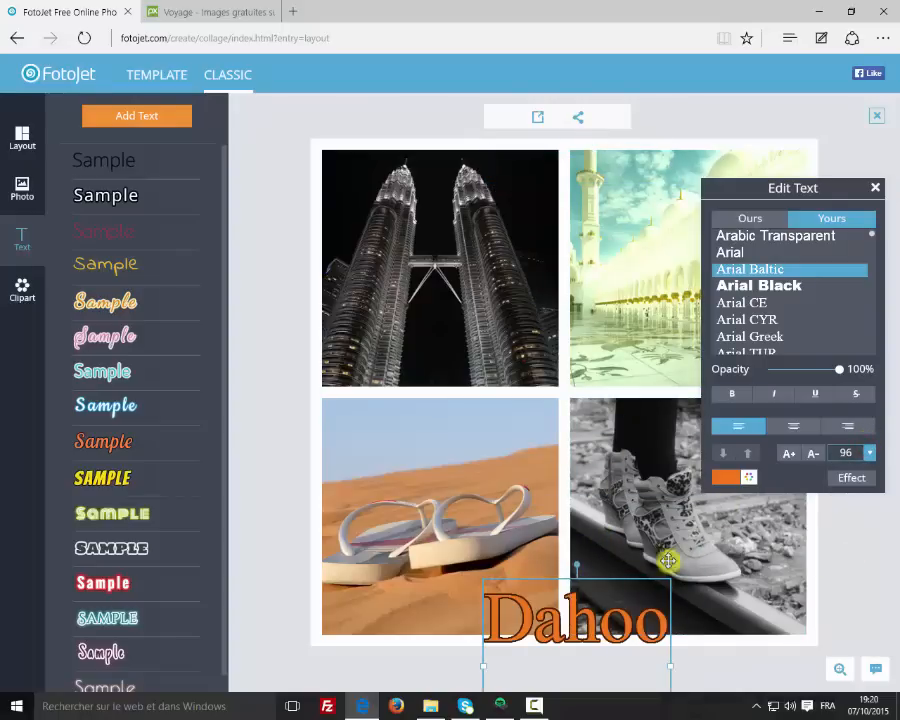
click(870, 452)
click(847, 492)
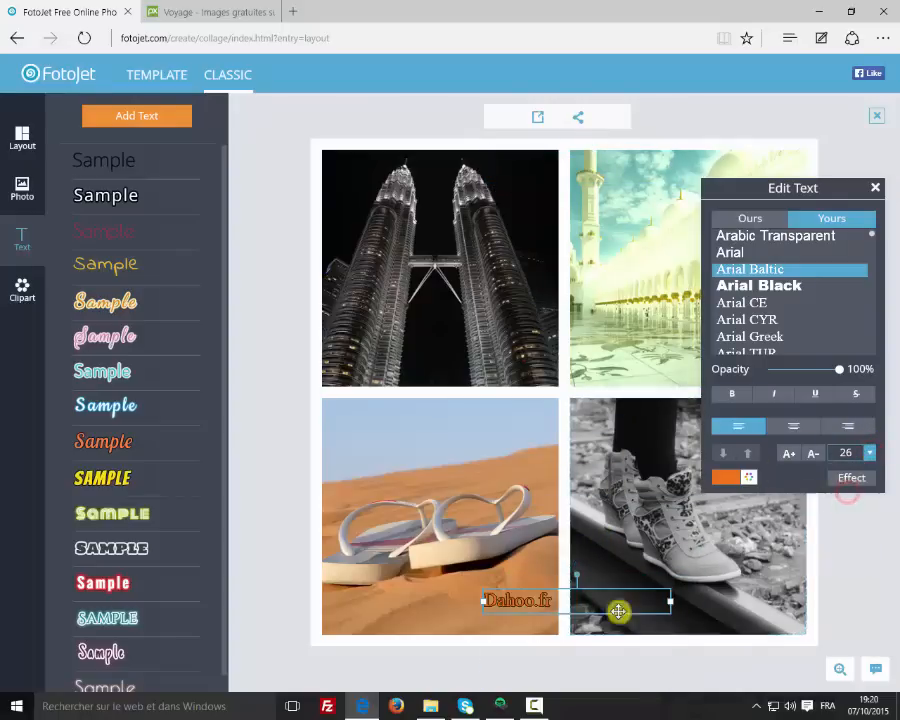
drag(572, 602, 621, 622)
click(500, 644)
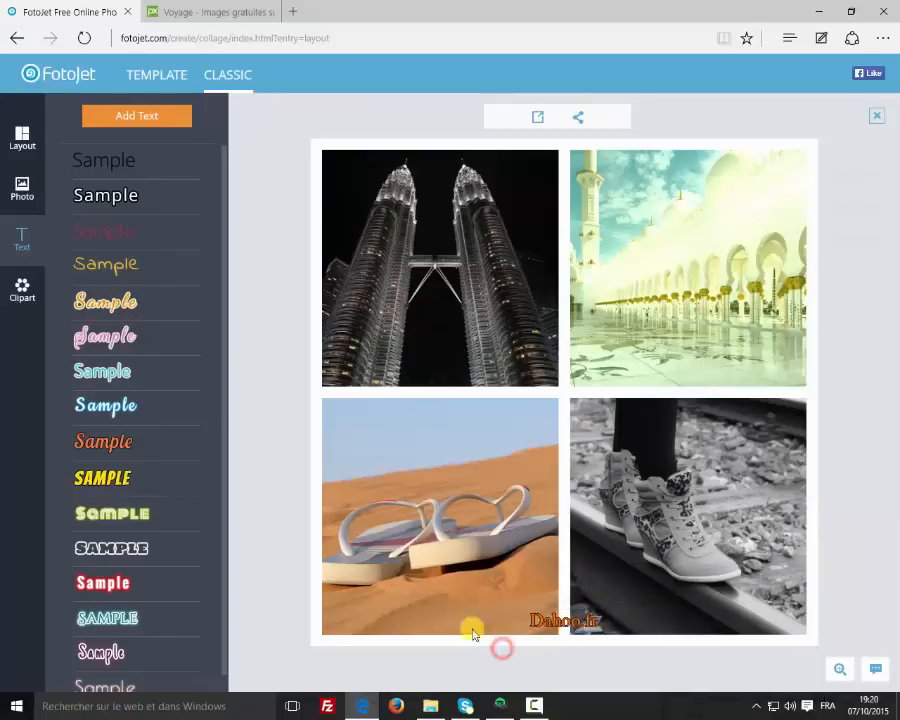
Add a white cloud thought bubble between the upper photos and a blue speech bubble over the left side of the twin towers photo
click(30, 310)
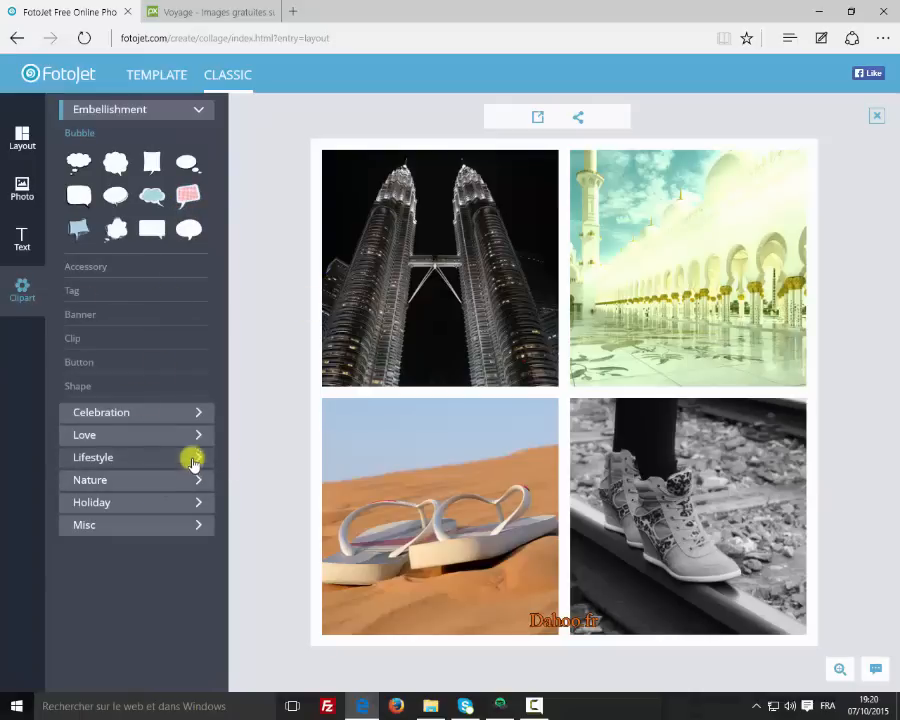
click(118, 228)
drag(573, 404, 608, 259)
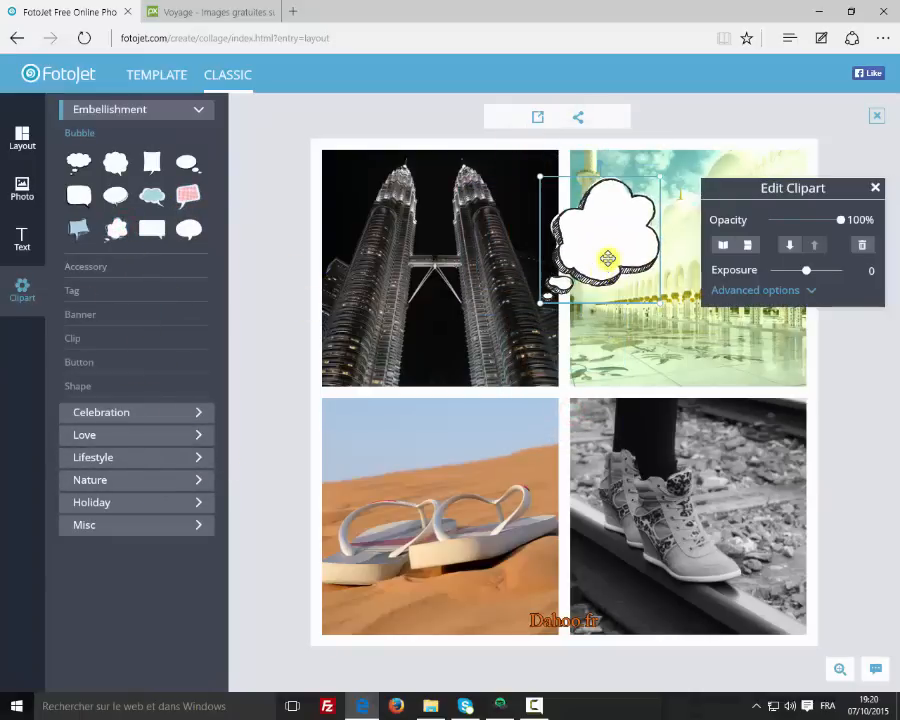
click(77, 228)
drag(591, 424, 390, 240)
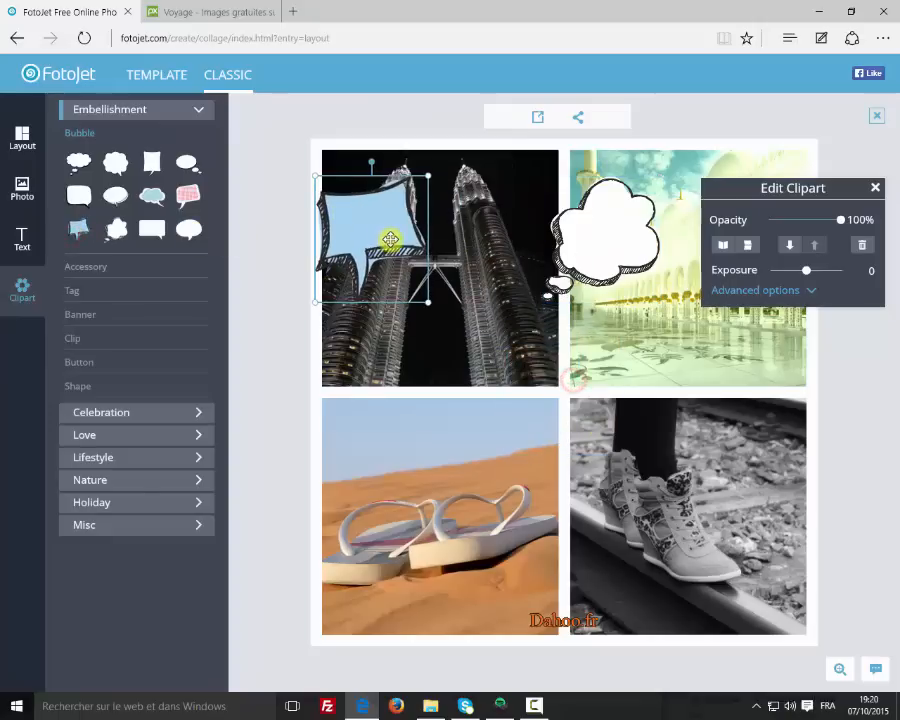
click(704, 121)
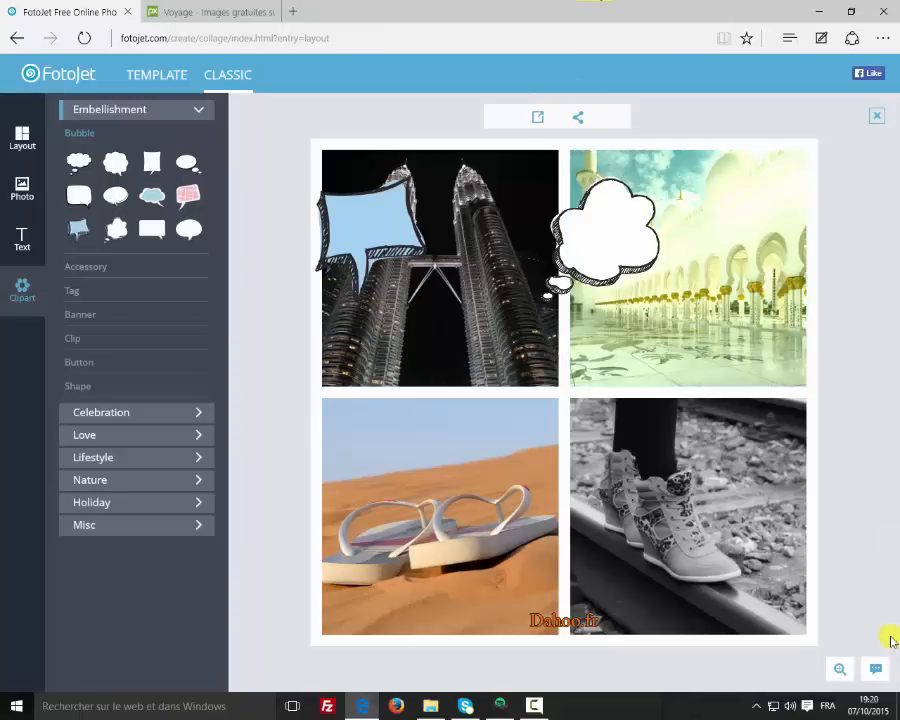
Try to open the feedback window and dismiss the blocked pop-up notice
click(878, 671)
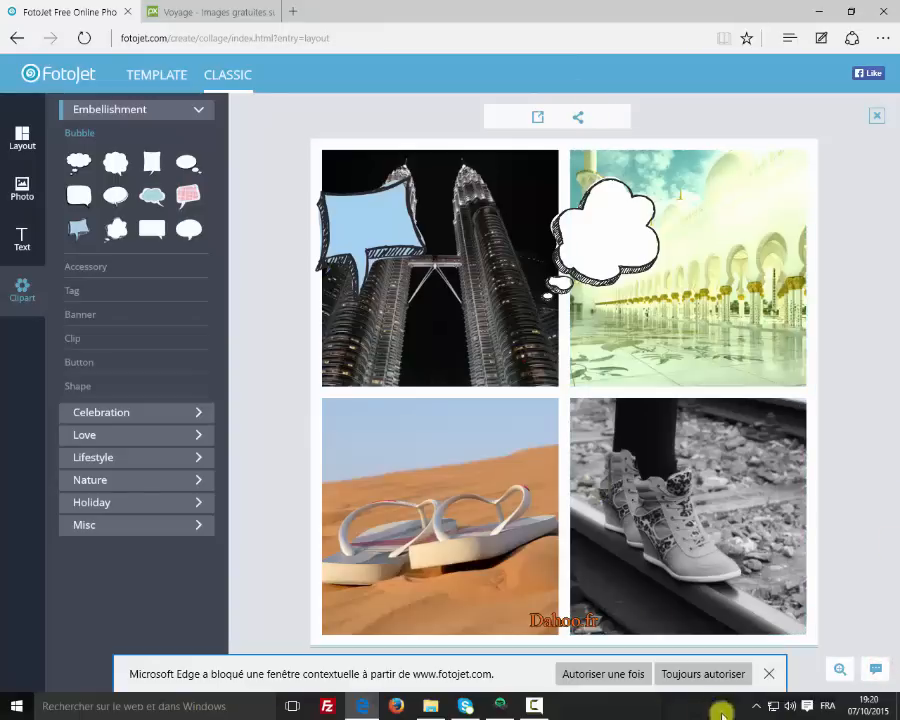
click(768, 675)
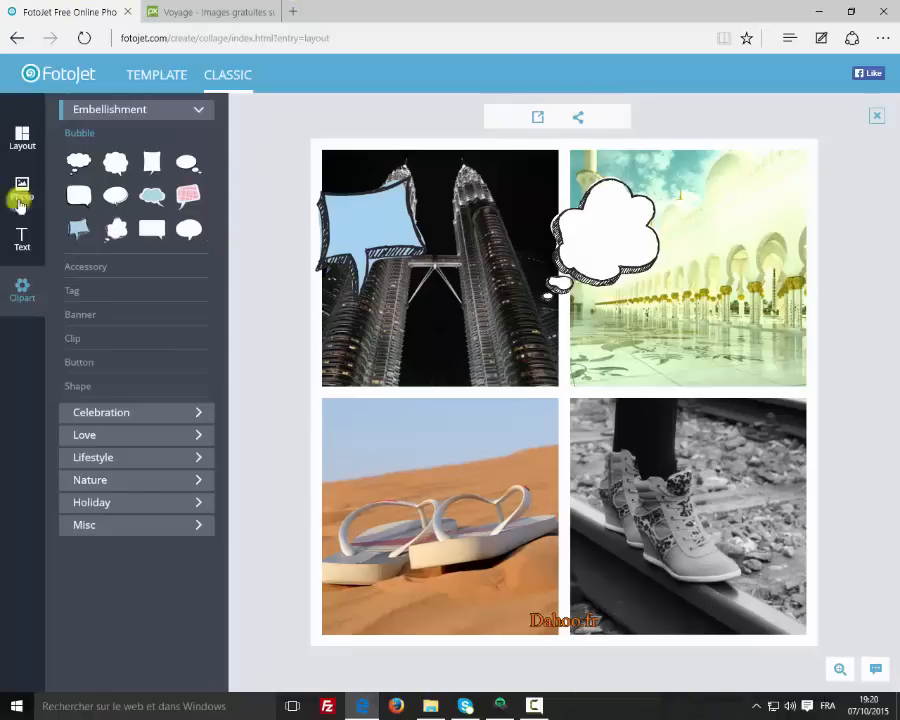
Open the Facebook sharing settings, choose the Large image size, and close them without sharing
click(579, 119)
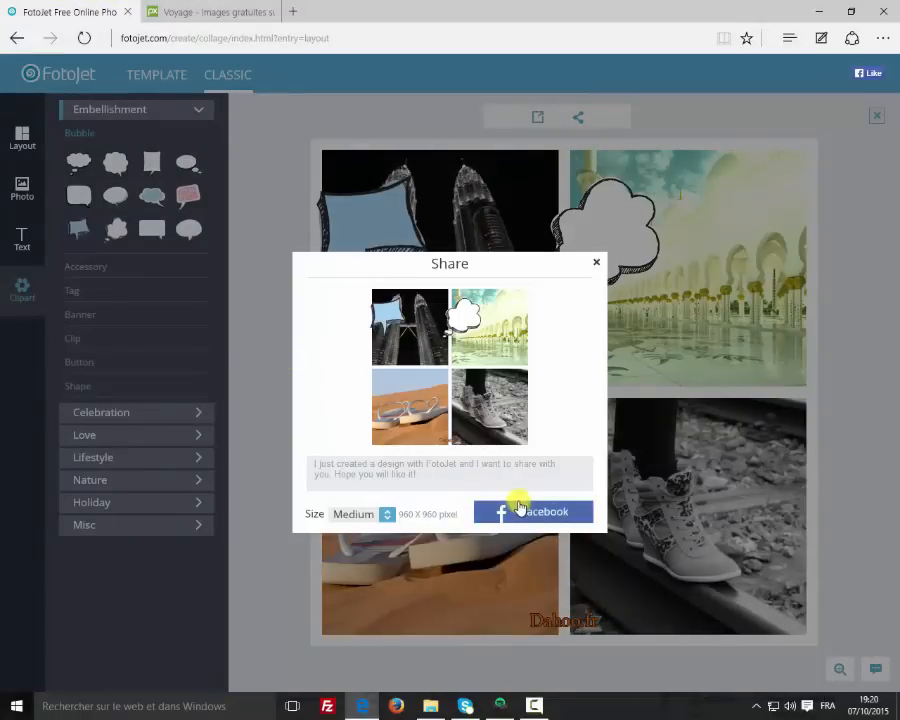
click(386, 514)
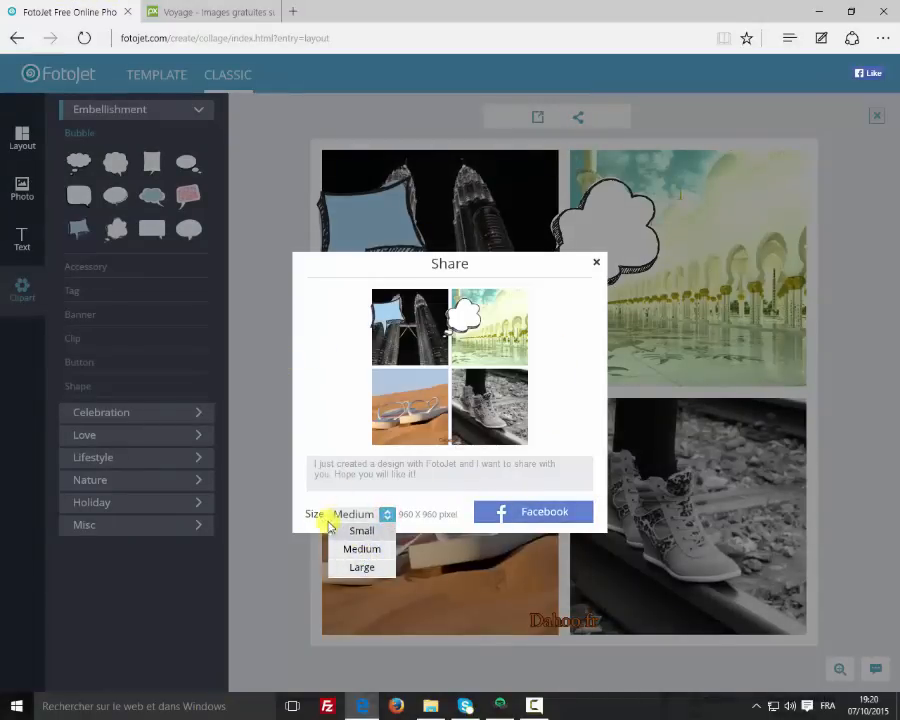
click(363, 567)
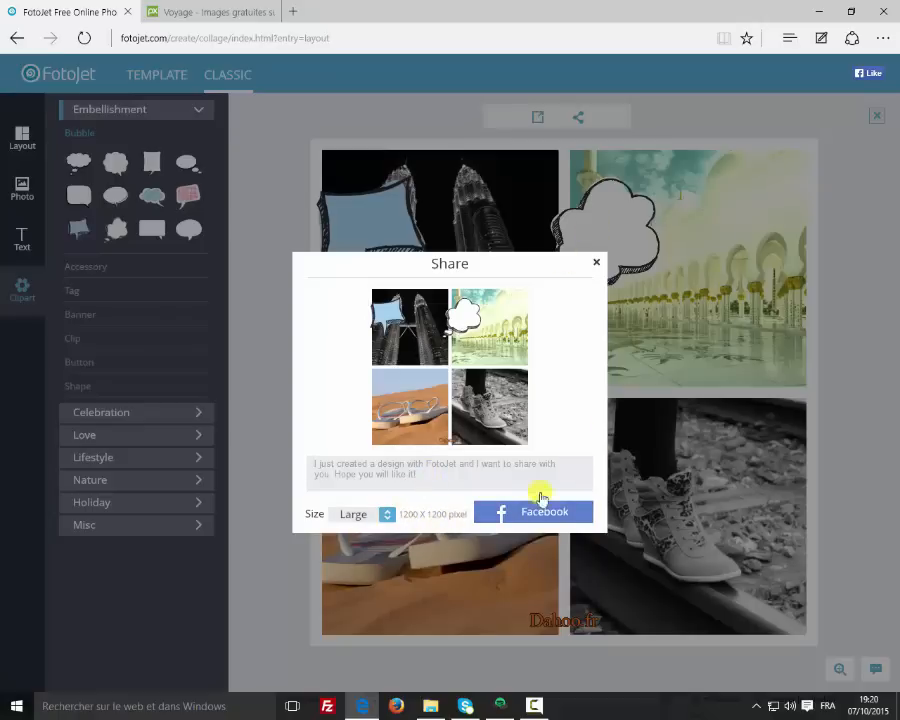
click(596, 262)
Open the save settings for the collage and set JPG format, High quality and Large size (1920 x 1920 pixels)
click(541, 118)
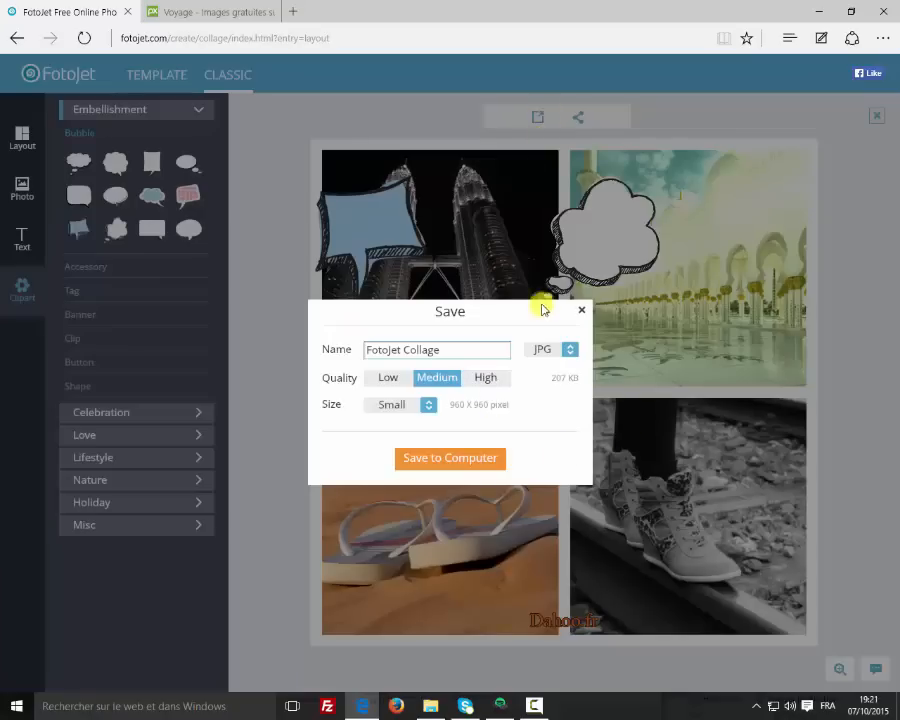
click(453, 347)
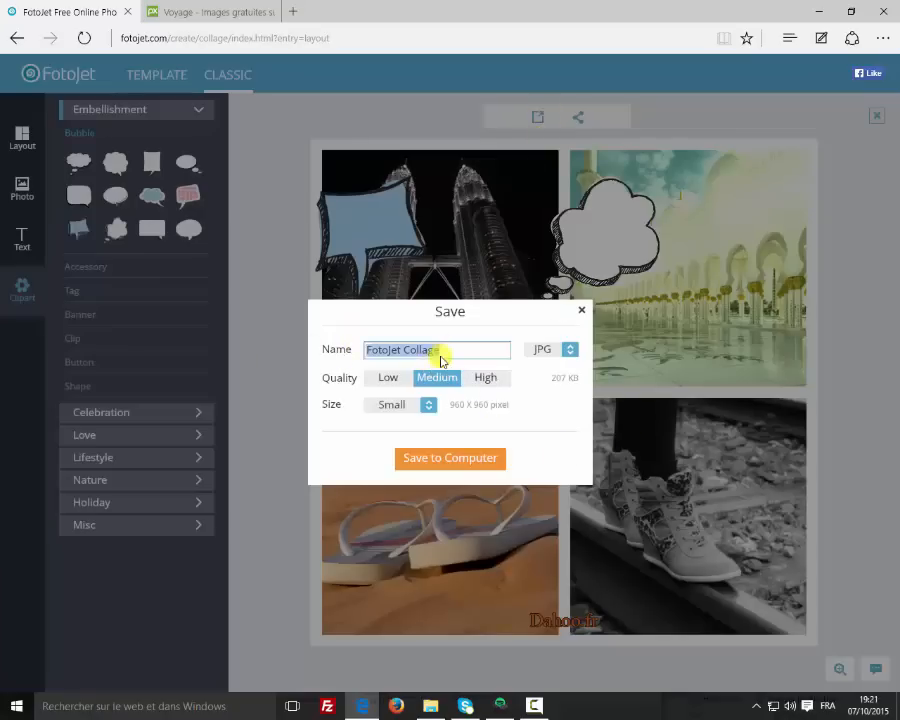
click(566, 352)
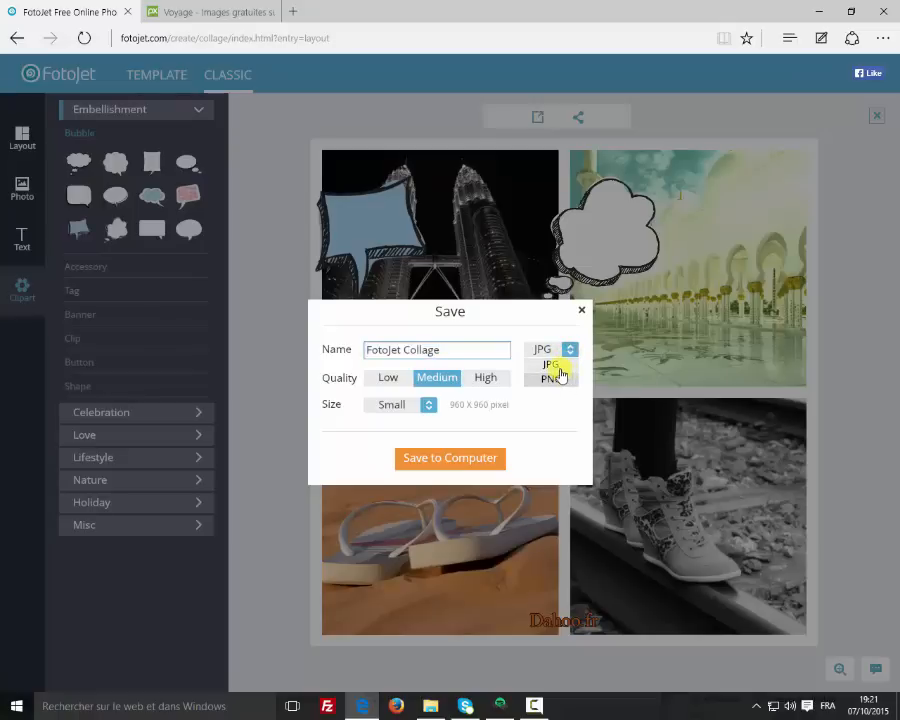
click(486, 377)
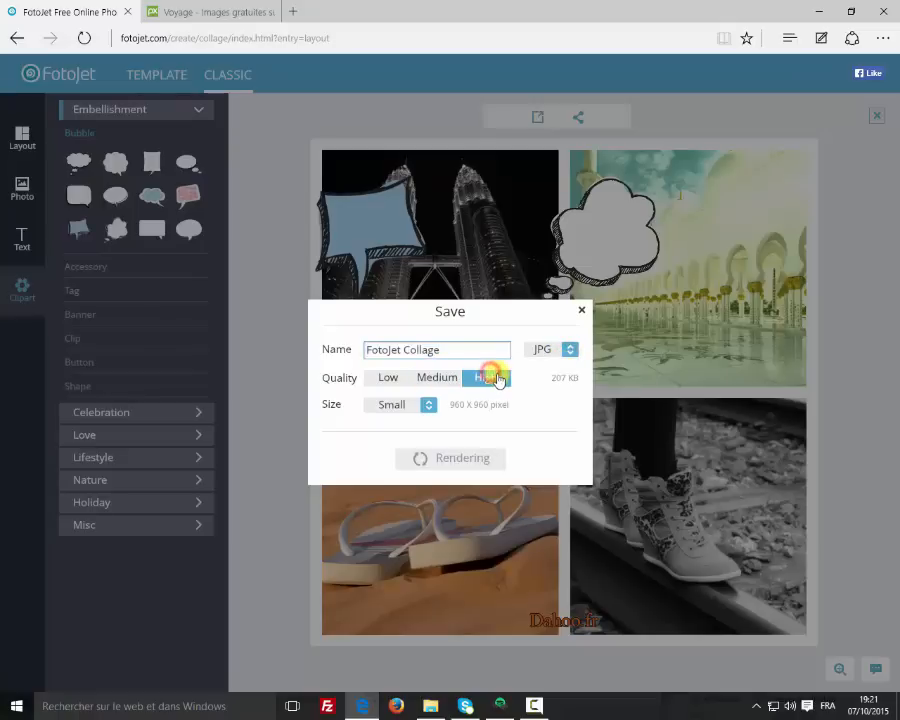
click(432, 404)
click(401, 450)
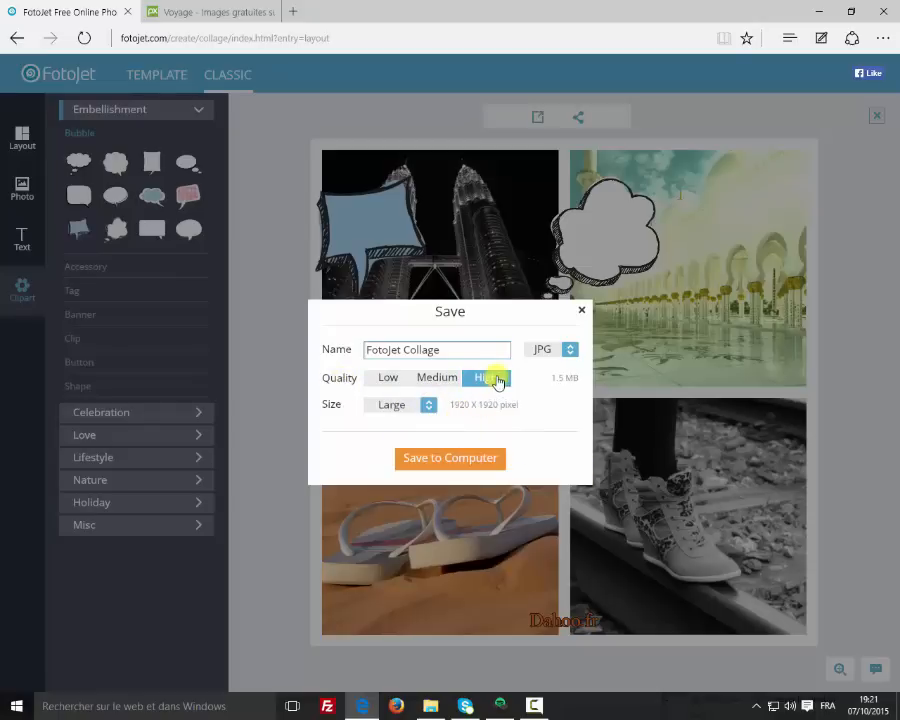
Save the collage to the computer as FotoJet Collage.jpg in the Tuto folder and dismiss the completion message
click(466, 462)
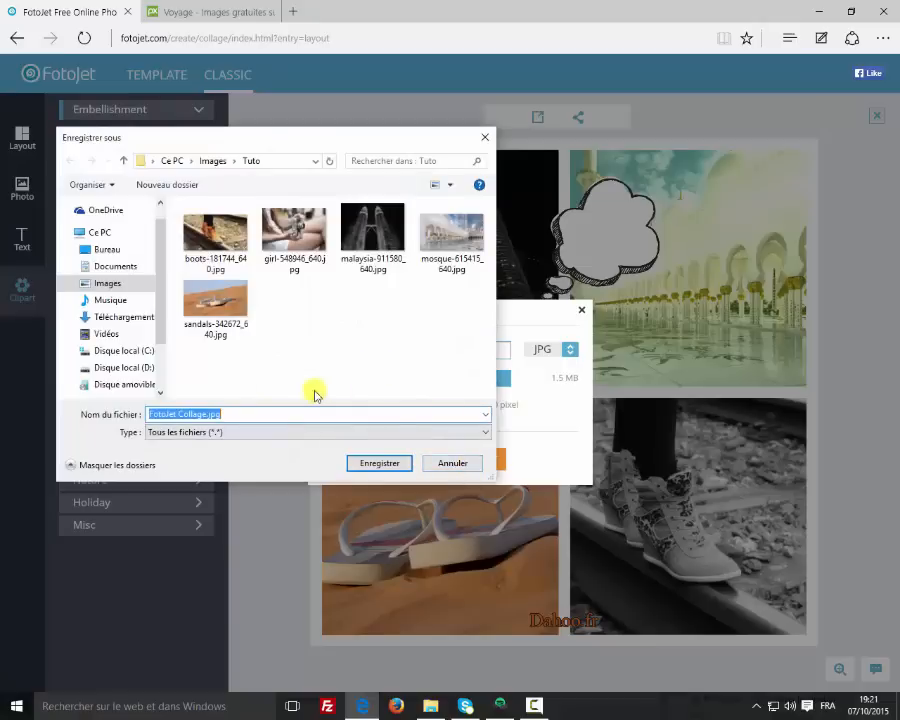
click(380, 463)
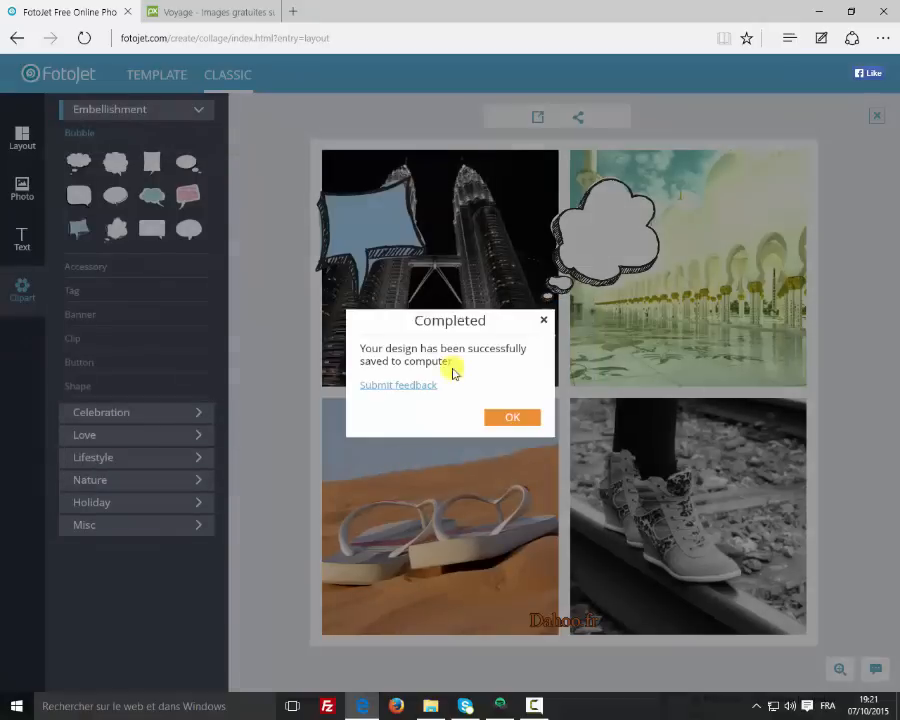
click(511, 419)
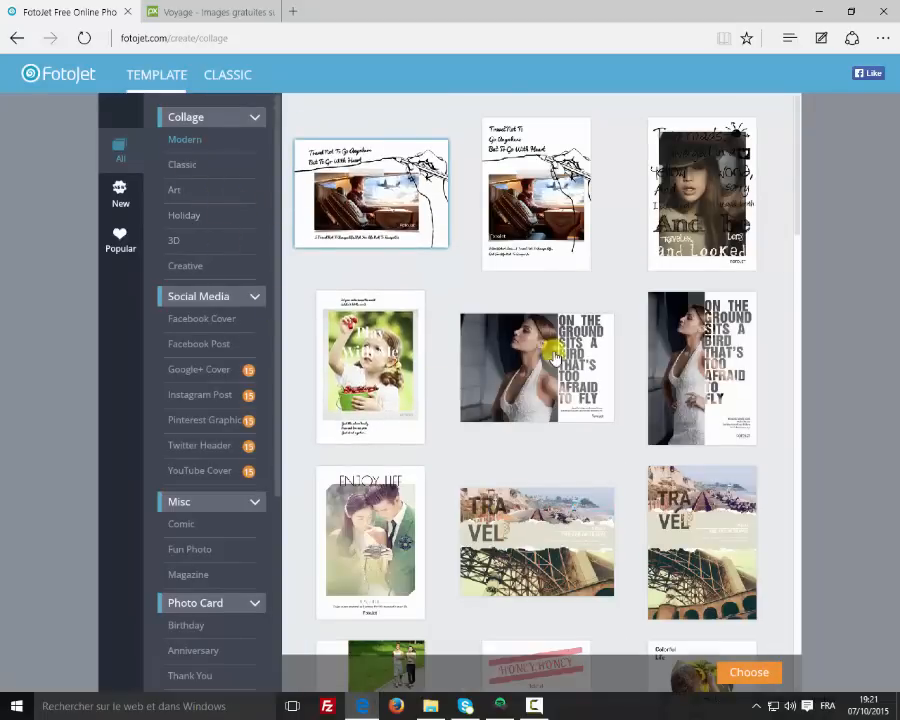
Browse the Modern collage templates and collapse the Collage, Social Media, Misc and Photo Card categories
scroll(553, 357, down, 10)
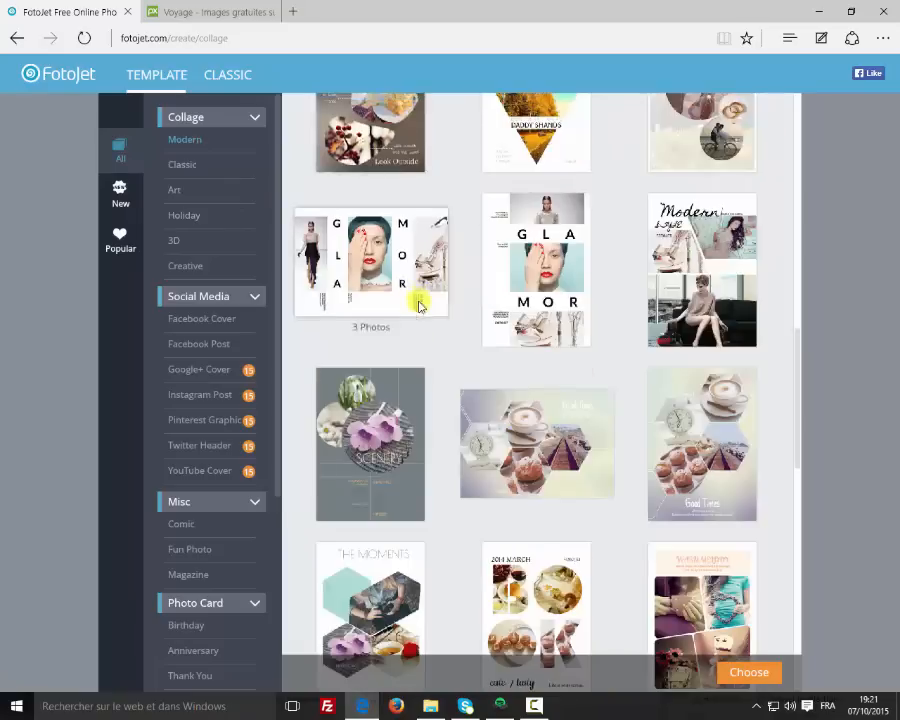
scroll(420, 305, down, 3)
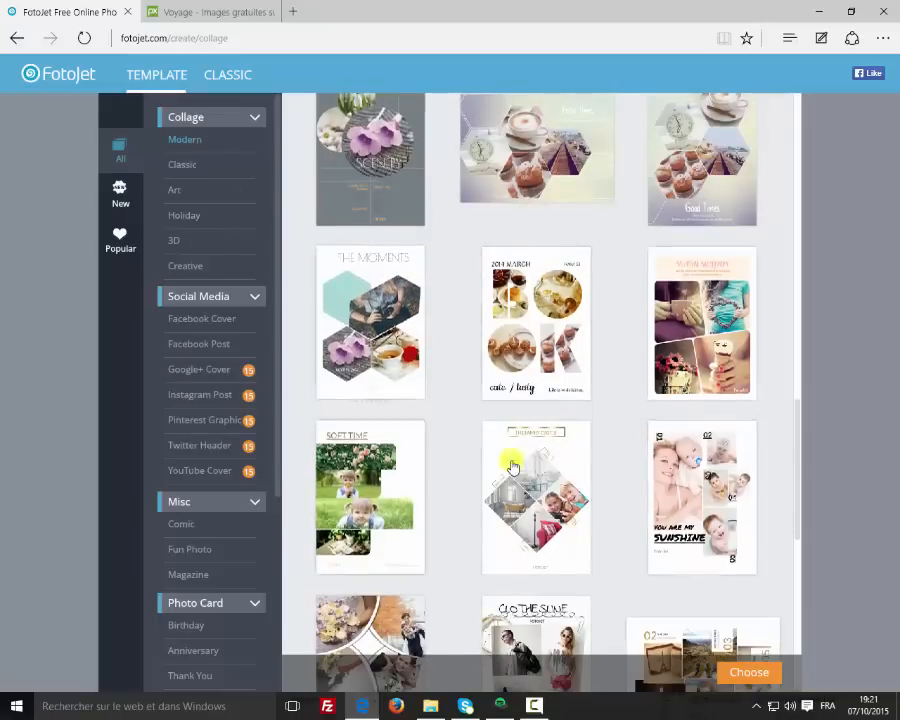
scroll(512, 466, down, 2)
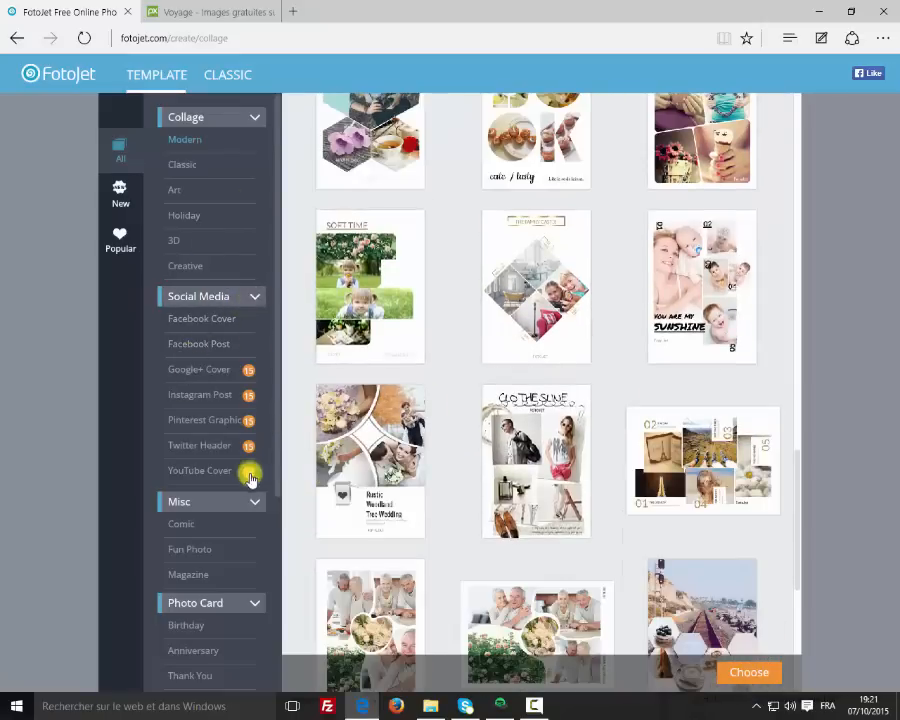
click(252, 506)
click(252, 508)
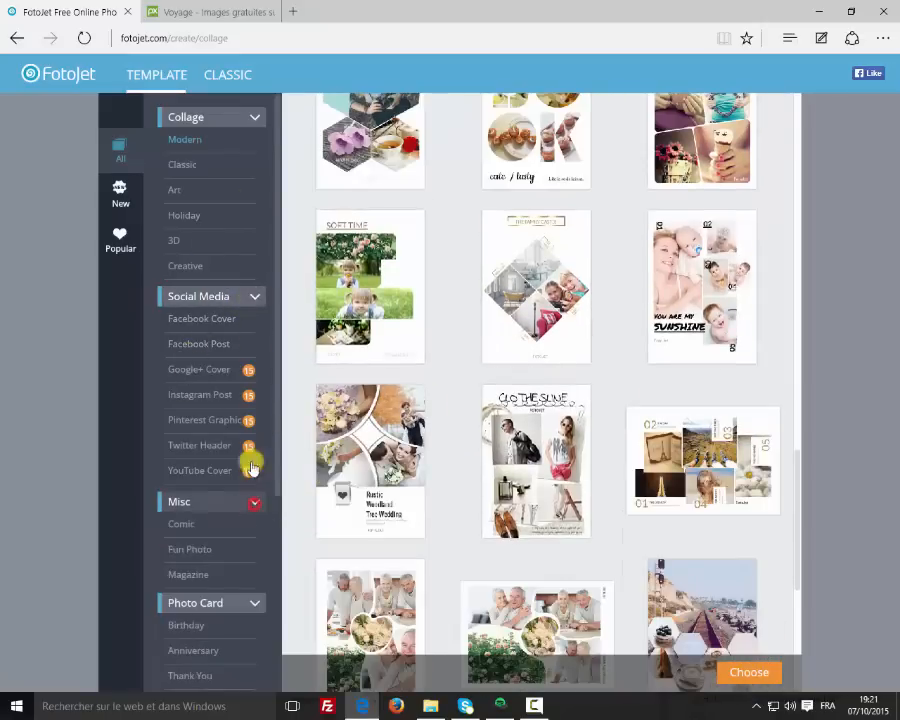
click(255, 296)
click(253, 116)
click(255, 163)
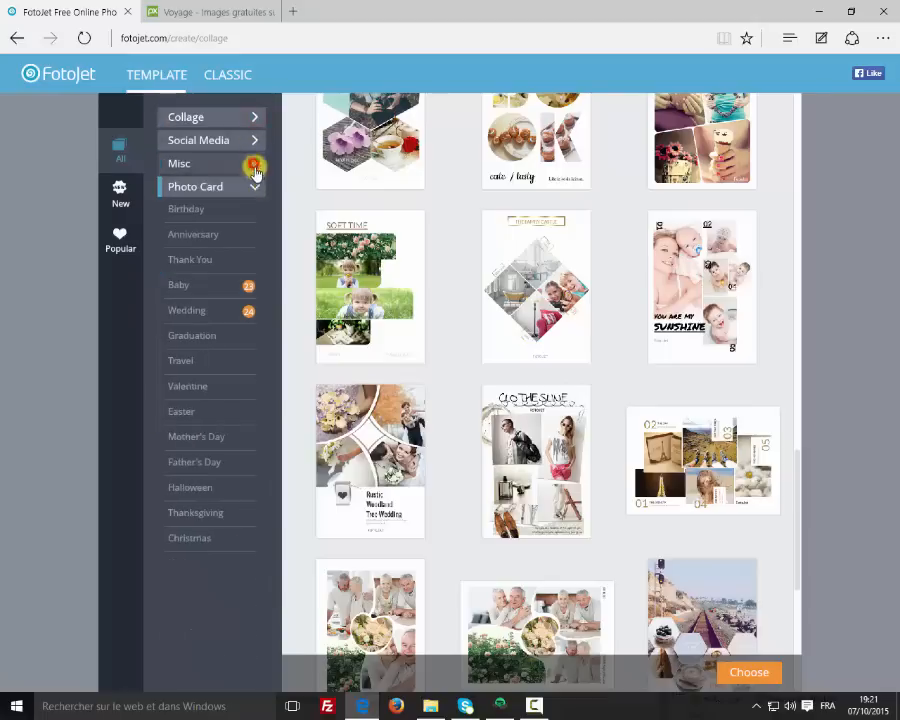
click(257, 186)
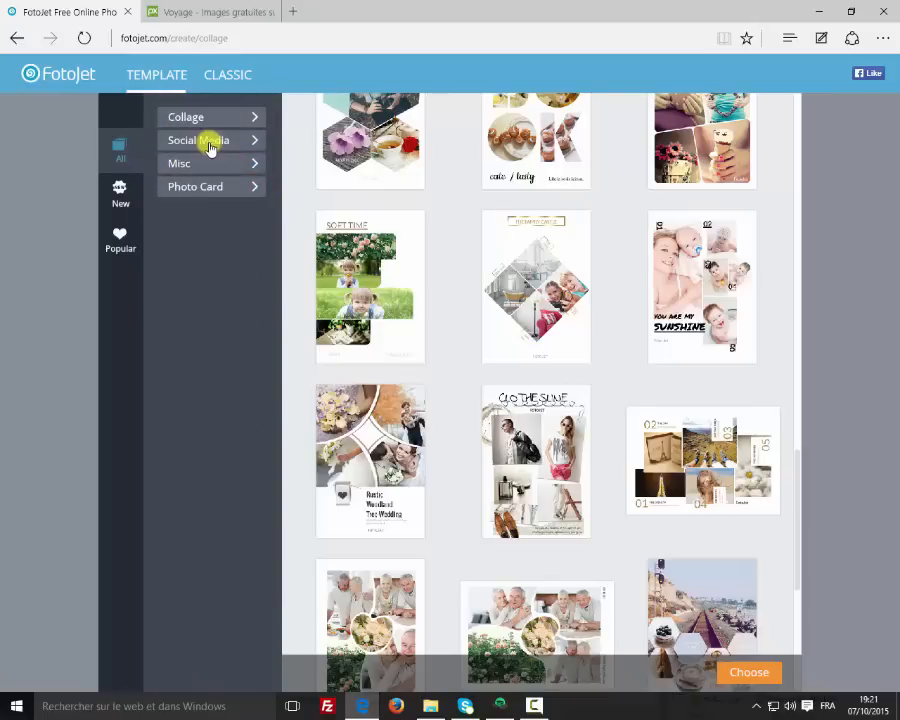
Look through the Graduation, Travel and Valentine photo card templates, and collapse the Photo Card category
click(244, 142)
click(244, 145)
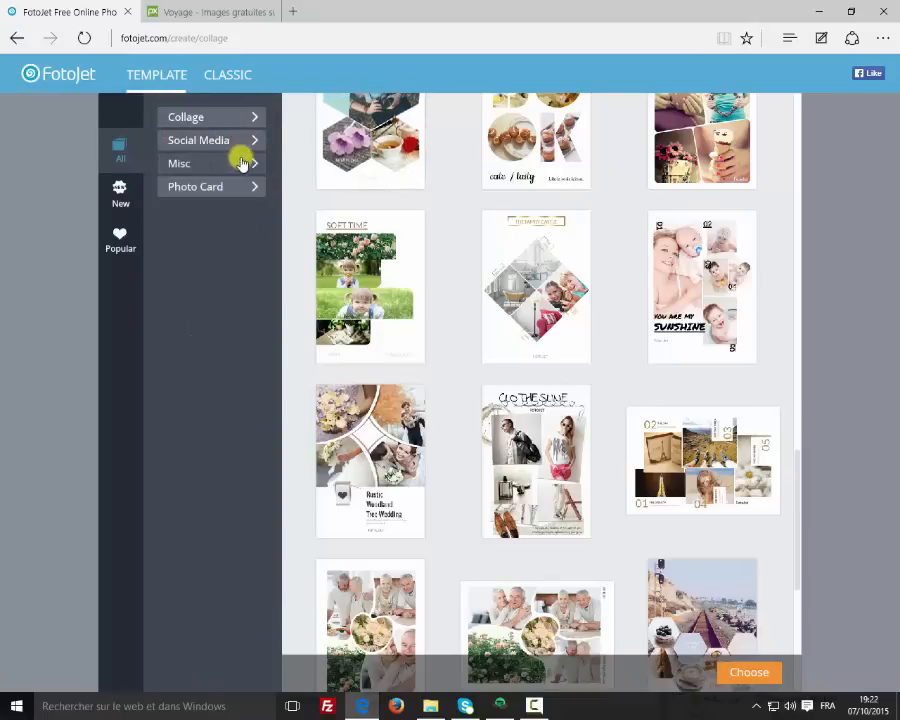
click(250, 189)
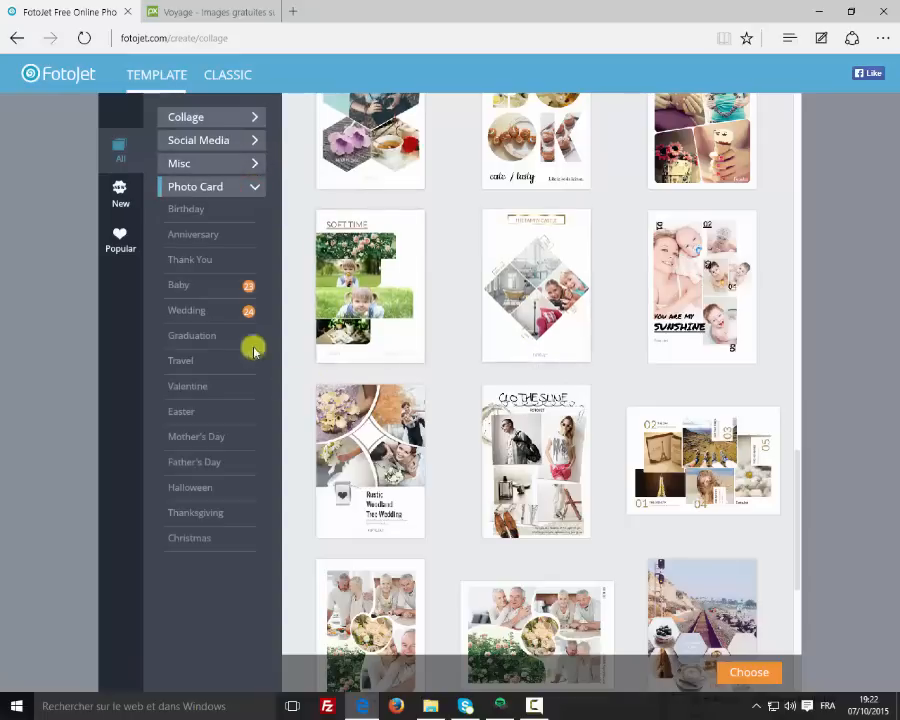
click(199, 339)
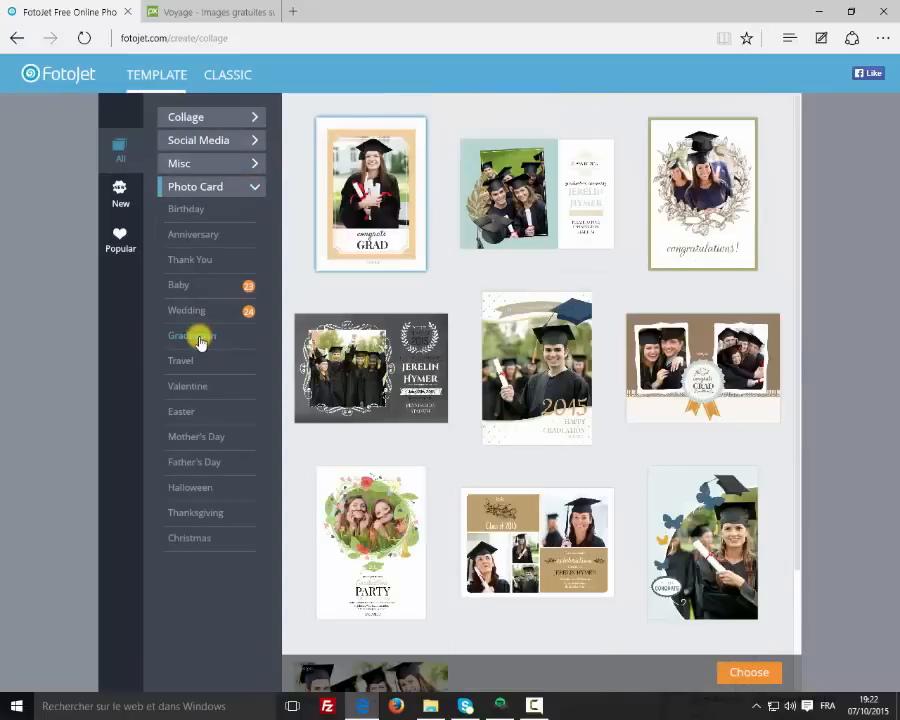
click(185, 367)
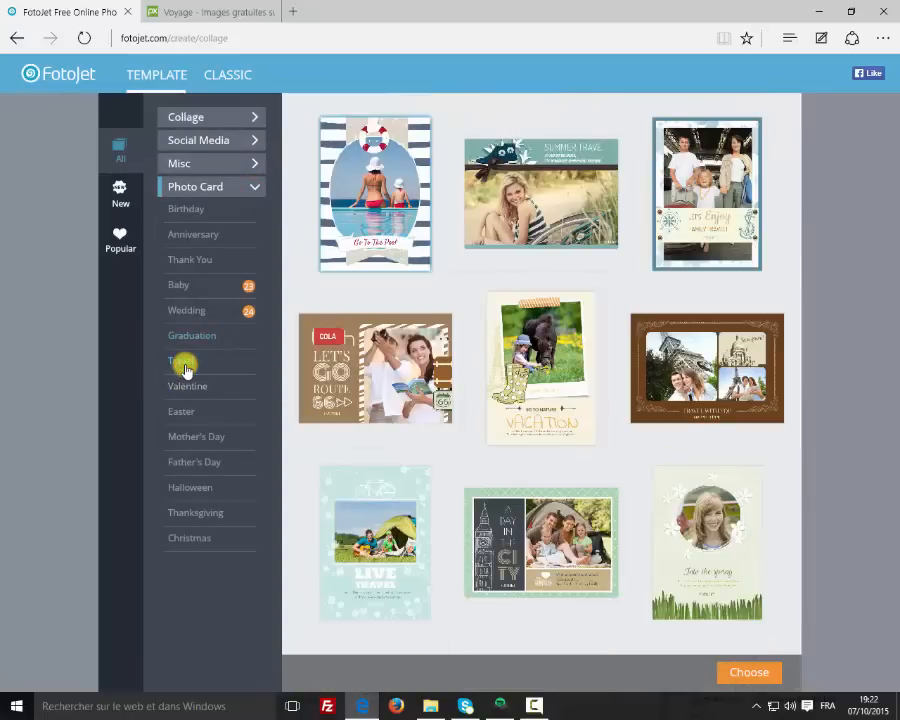
click(184, 398)
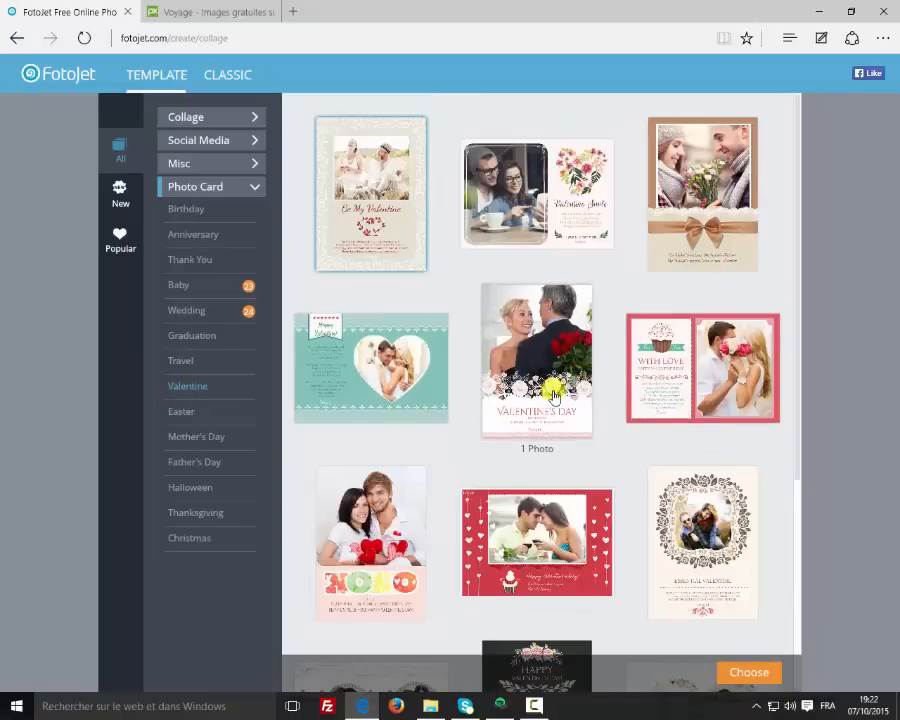
click(252, 188)
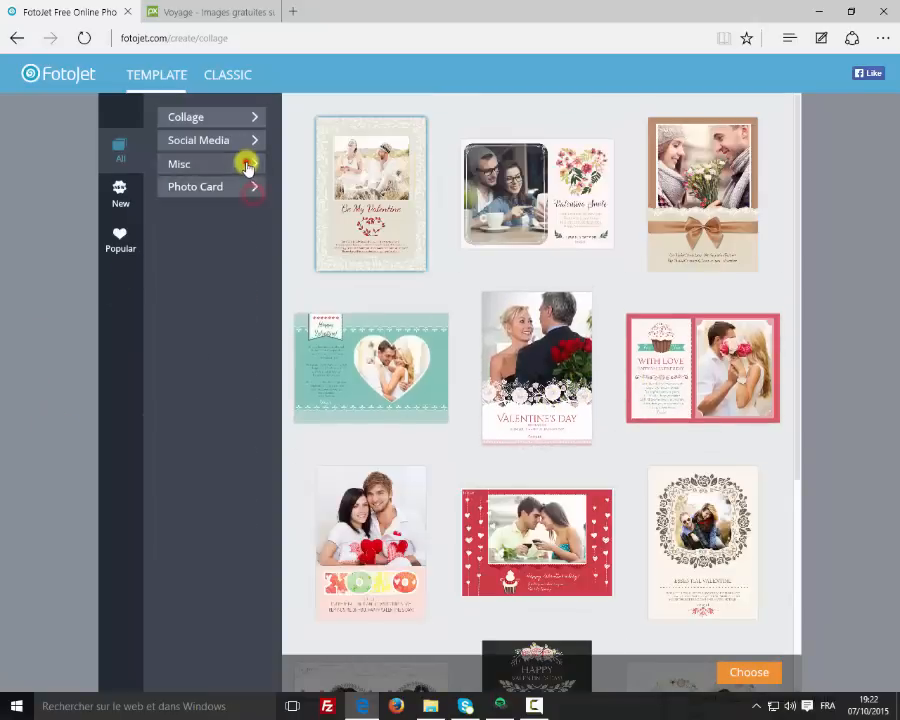
Look through the Comic and Magazine templates in the Misc category
click(247, 166)
click(229, 194)
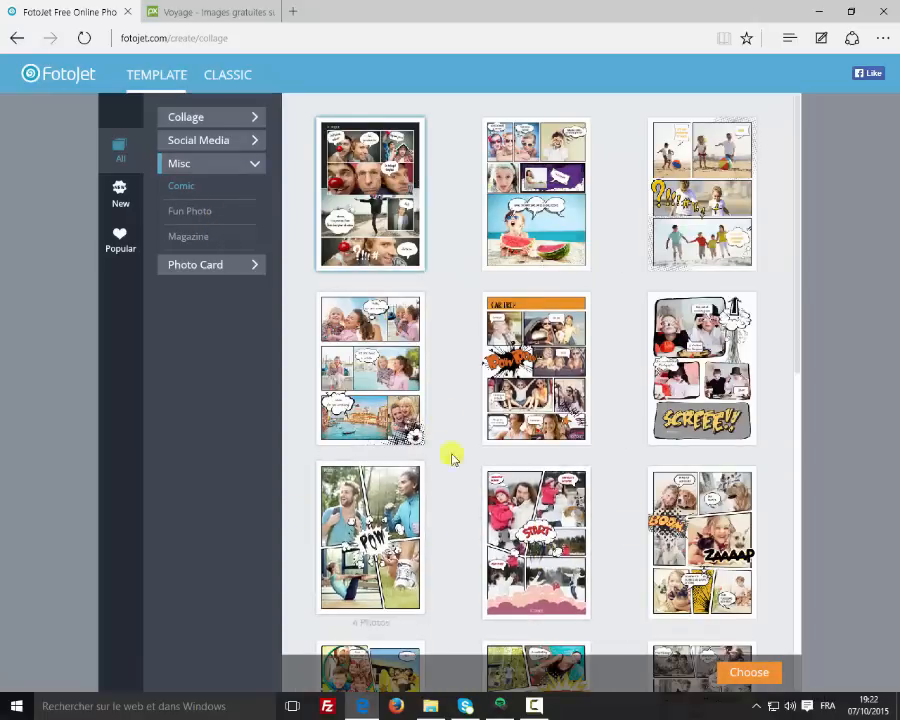
click(229, 241)
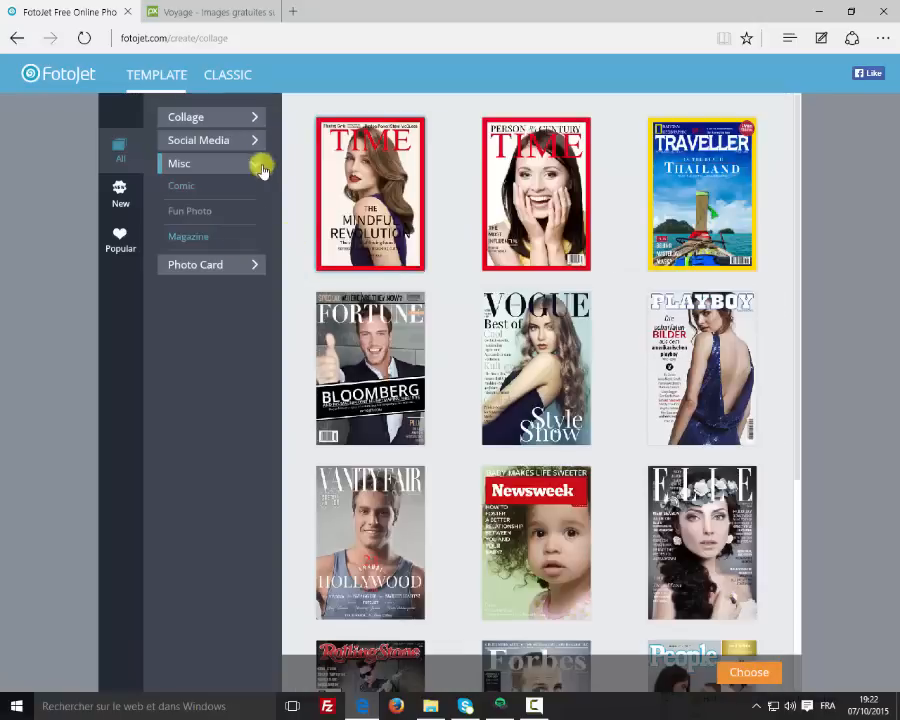
scroll(505, 400, down, 2)
scroll(505, 400, down, 2)
scroll(505, 400, up, 4)
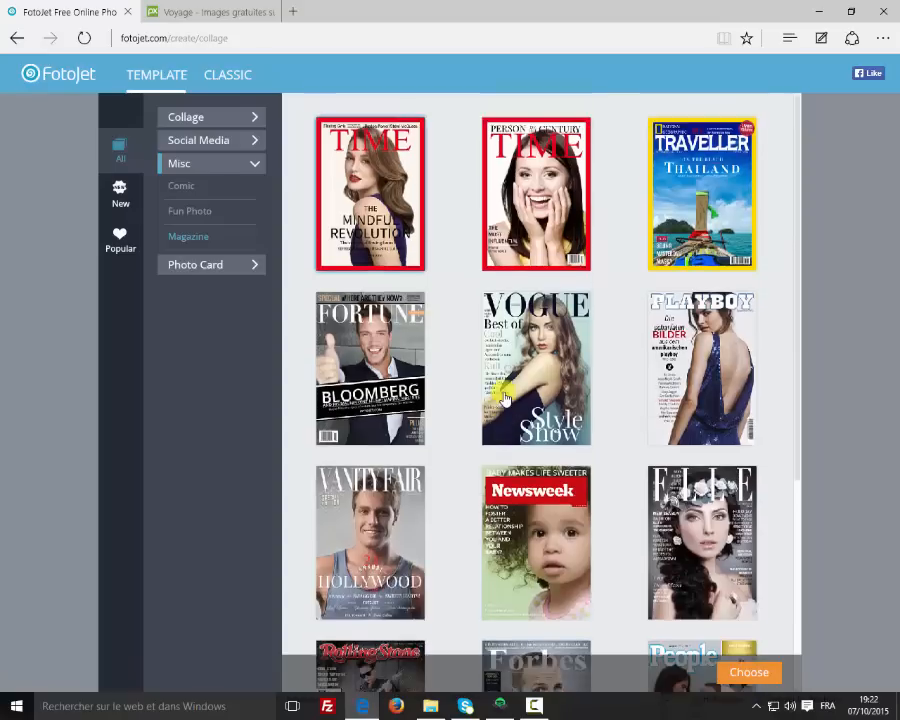
Look through the 3D collage templates in the Collage category
click(251, 116)
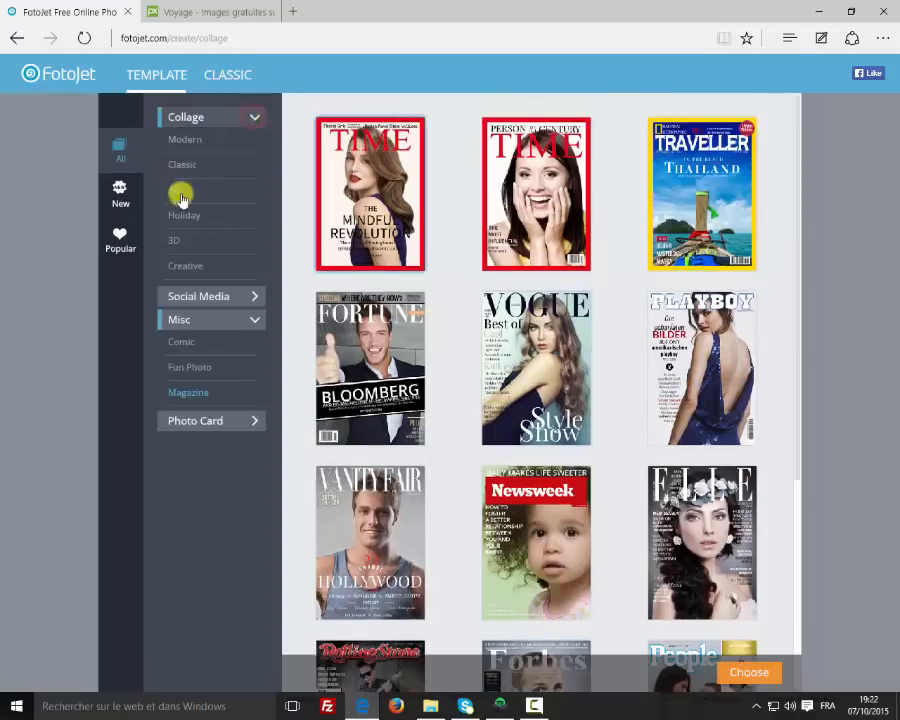
click(173, 245)
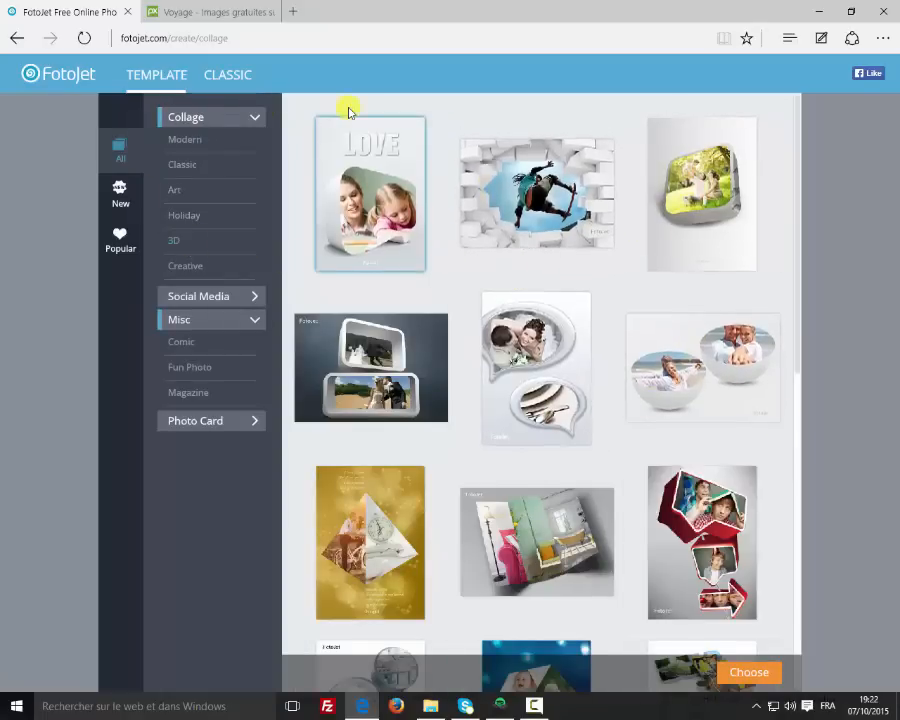
click(521, 173)
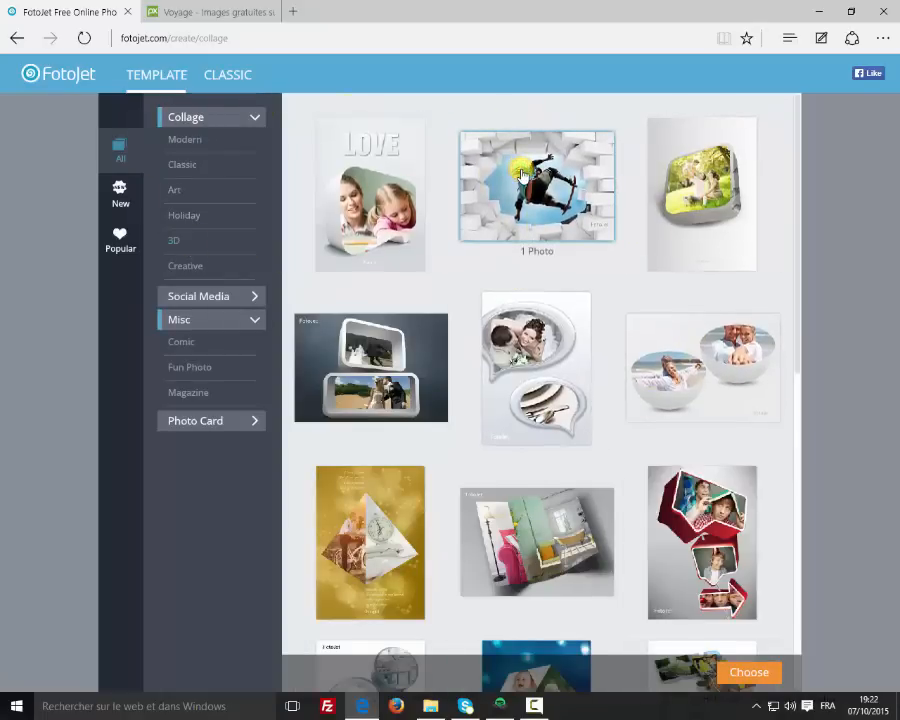
click(706, 388)
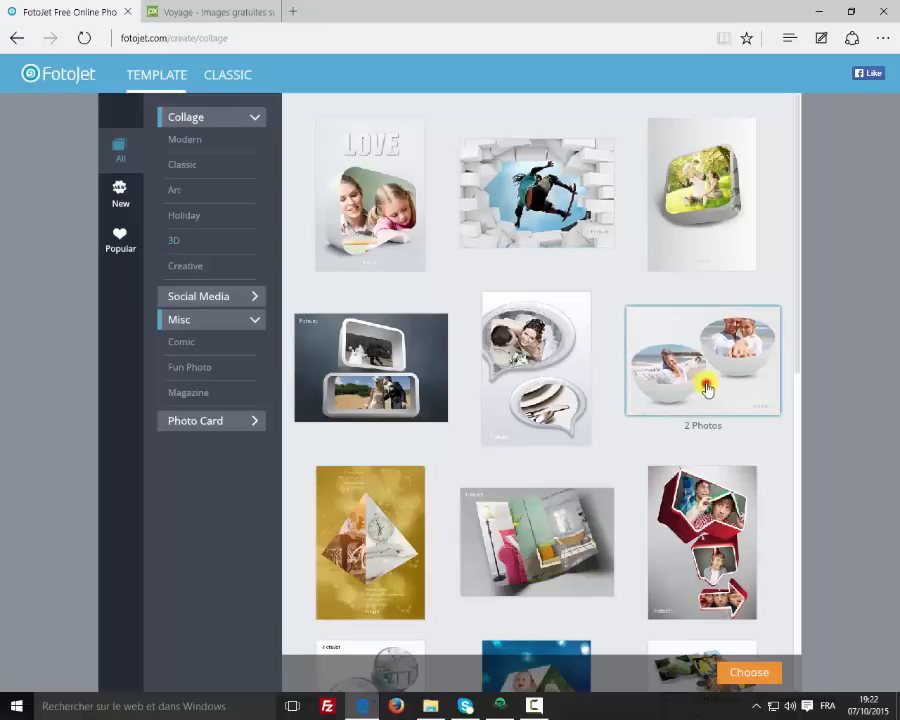
scroll(755, 410, down, 6)
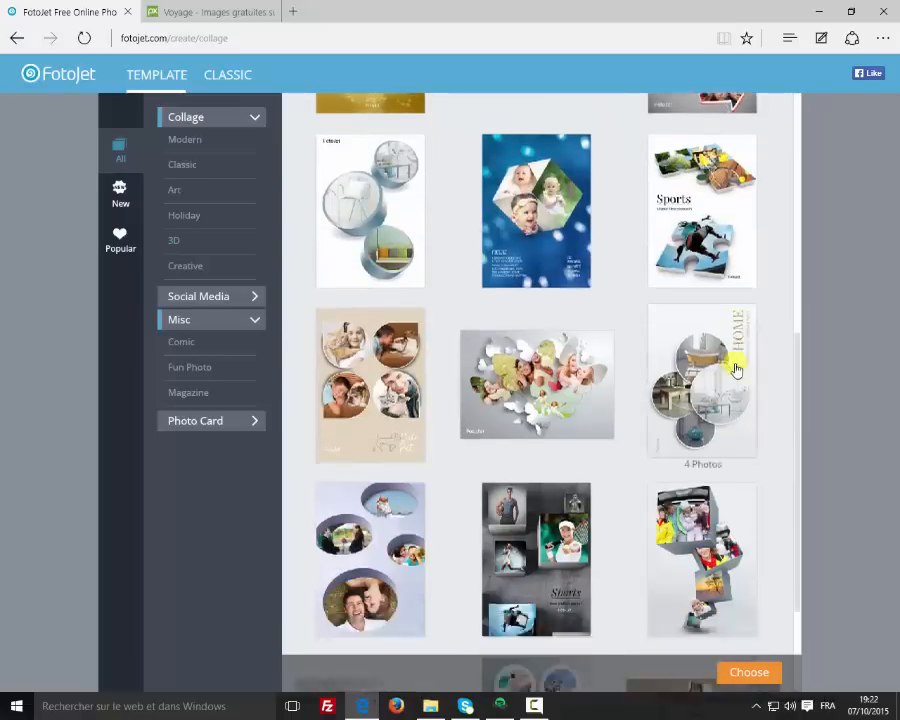
scroll(724, 342, down, 1)
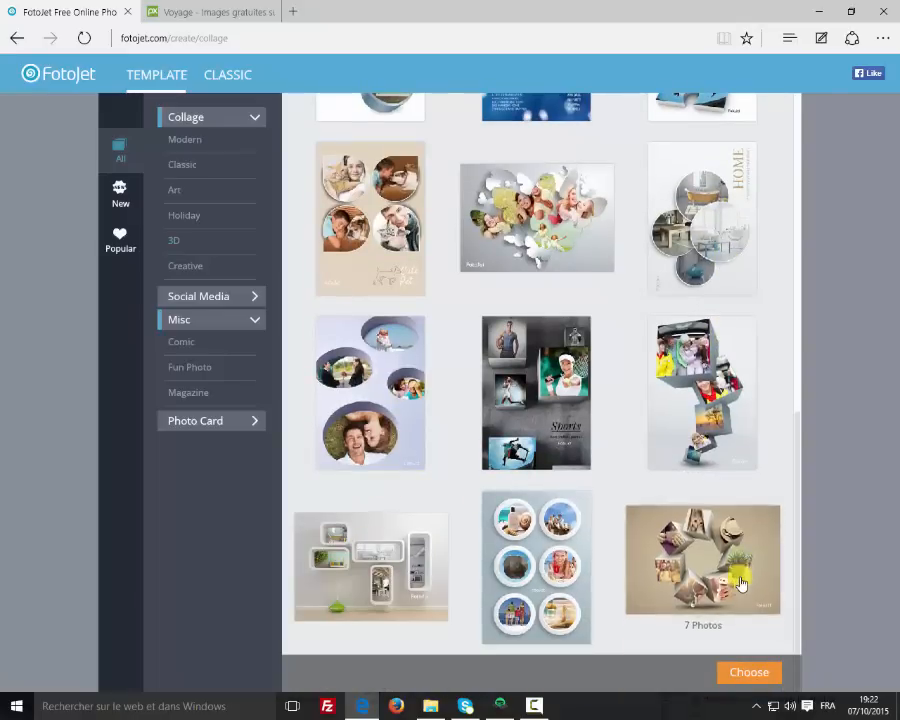
scroll(517, 200, up, 6)
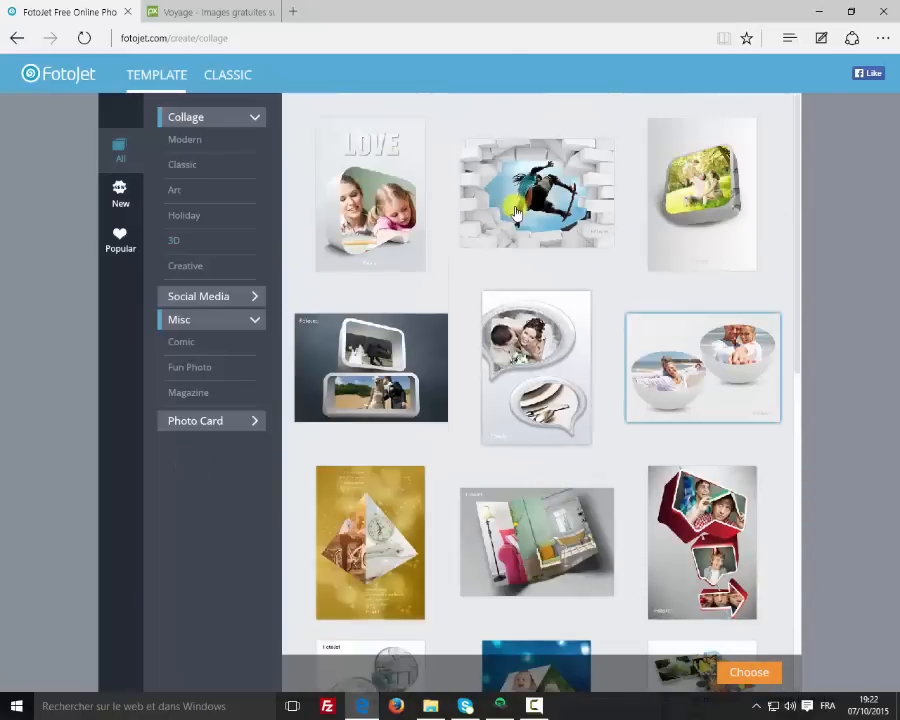
Open the 3D broken brick wall template, place the camera photo in its opening and shift the photo upward
click(517, 192)
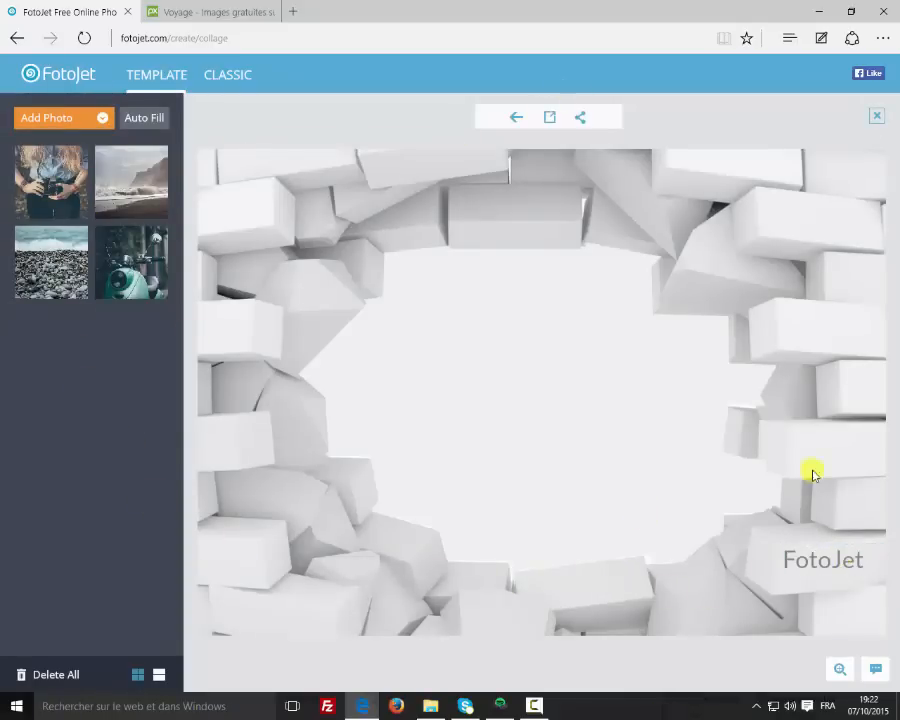
drag(48, 148, 542, 349)
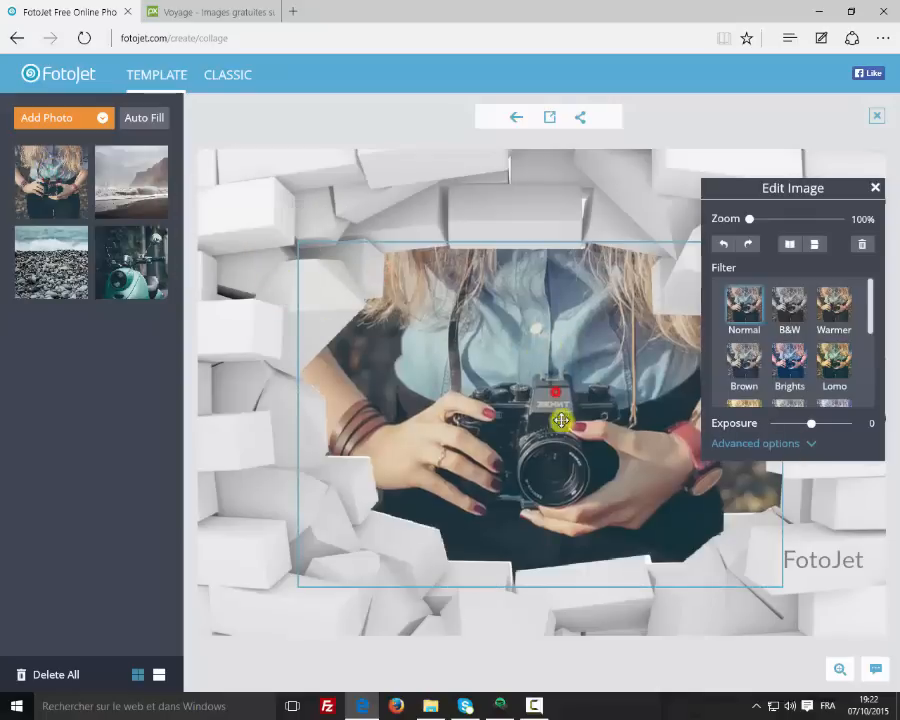
drag(563, 420, 568, 320)
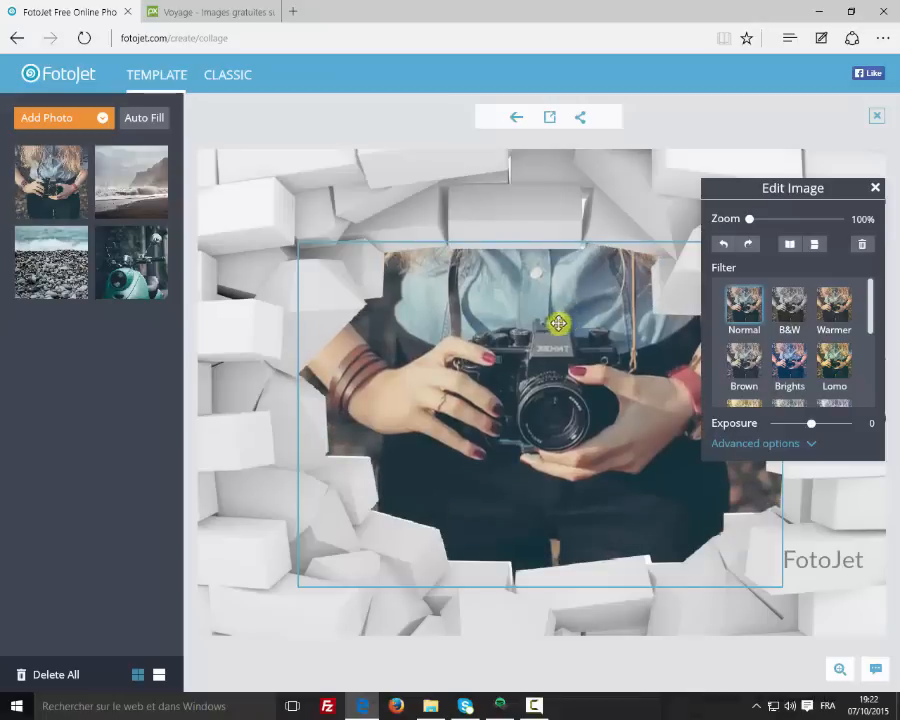
Try the Warmer, Lomo, Violet, Green and Vintage filters on the camera photo in the wall opening
click(848, 310)
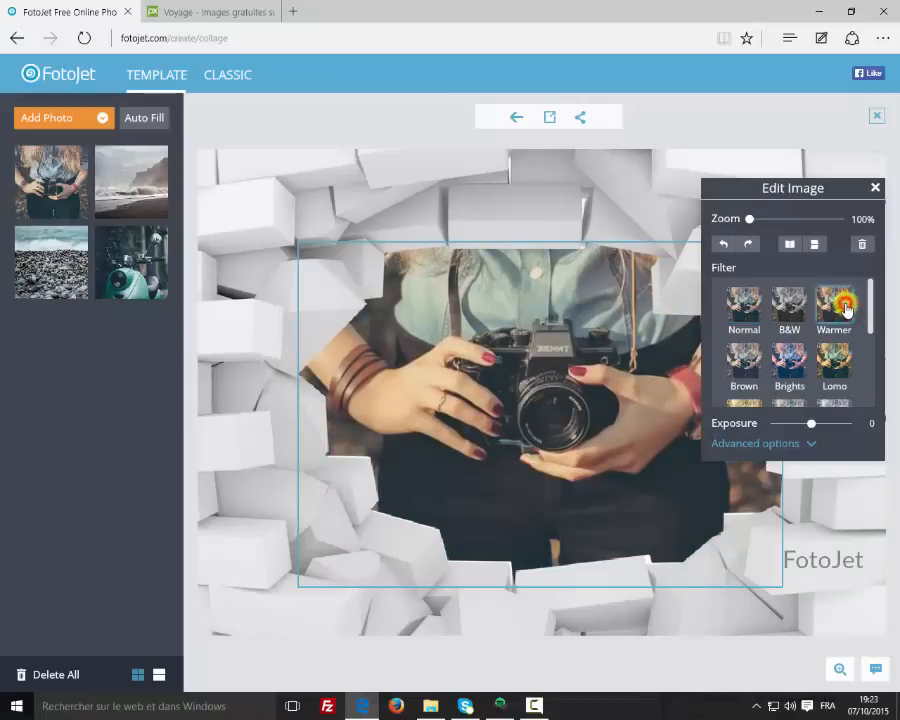
drag(828, 188, 127, 347)
scroll(136, 540, down, 1)
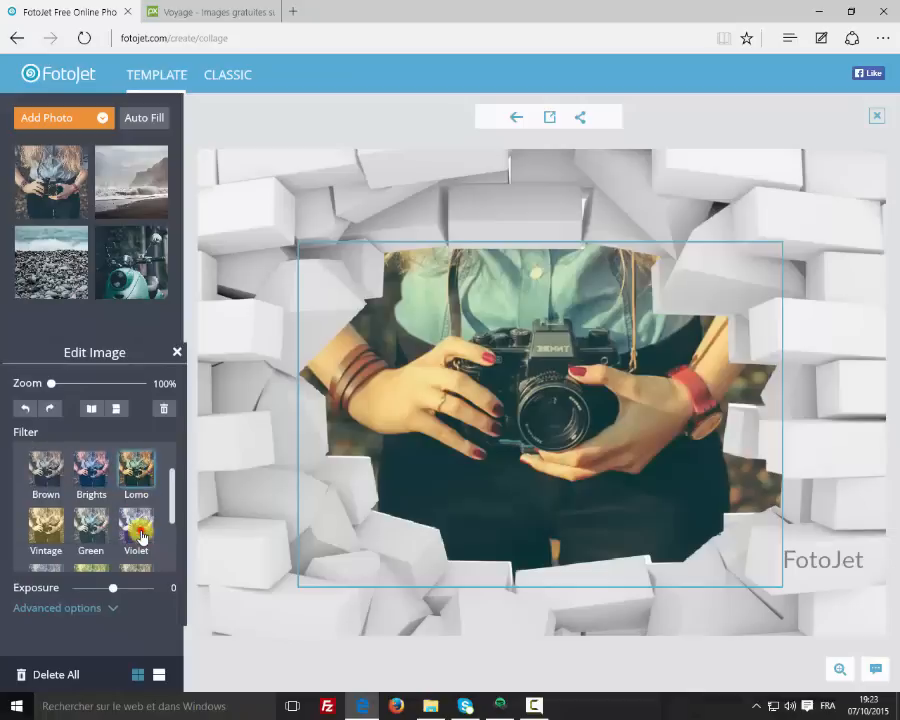
click(132, 538)
click(97, 537)
click(42, 525)
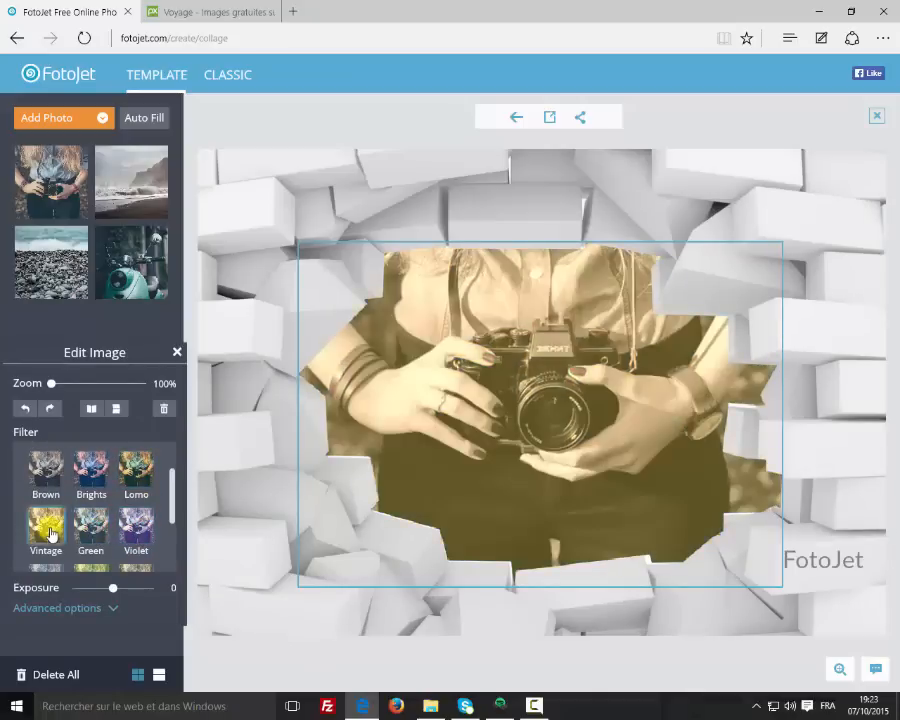
Auto-fill the wall opening repeatedly until it holds the misty beach photo with the cliff and breaking waves
mouse_move(92, 122)
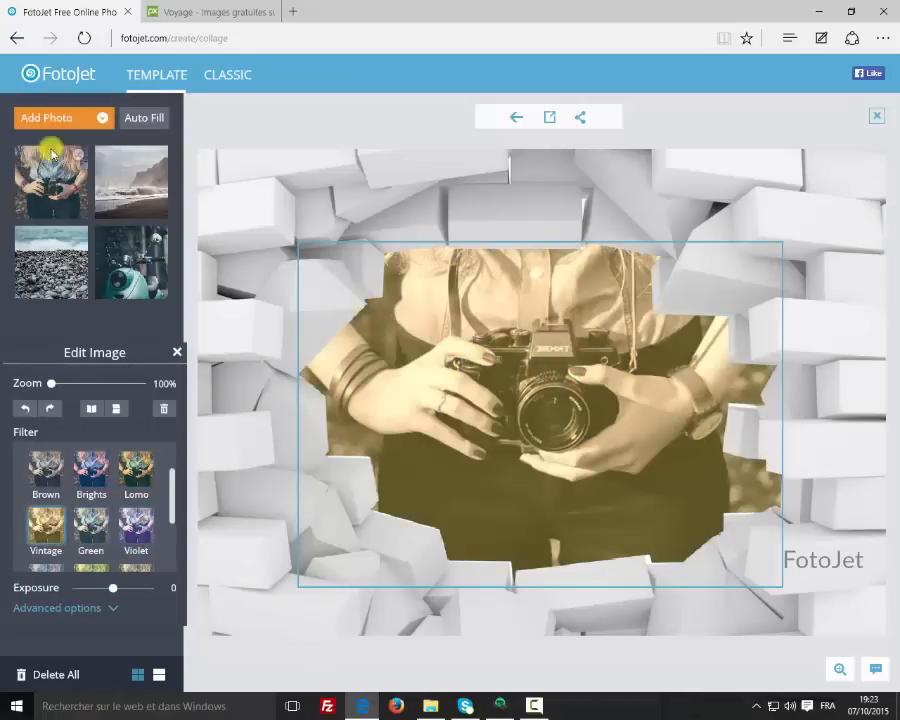
click(152, 126)
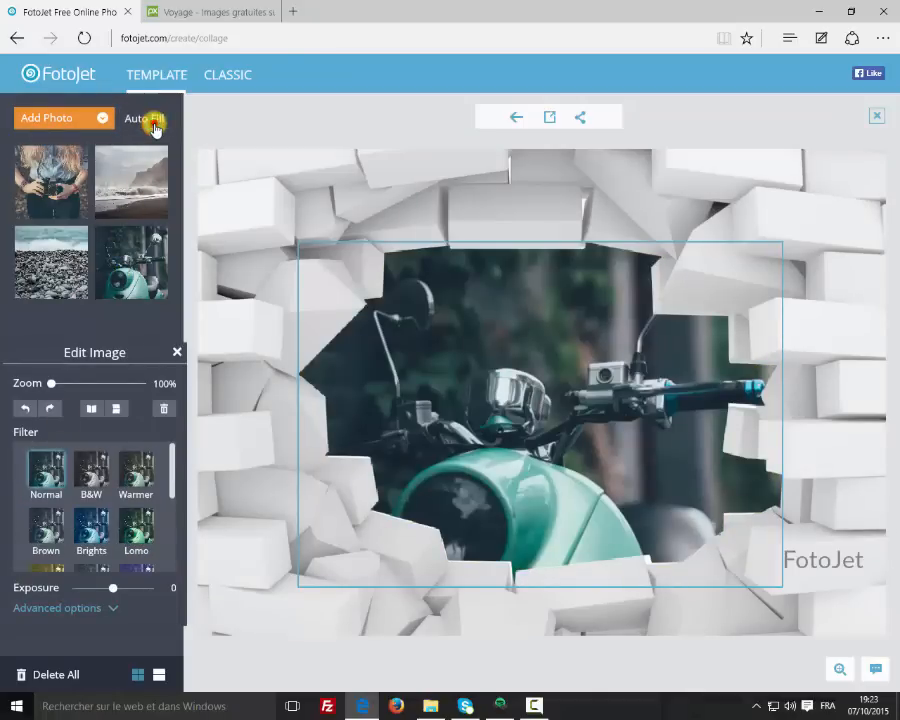
click(153, 126)
click(155, 127)
click(155, 127)
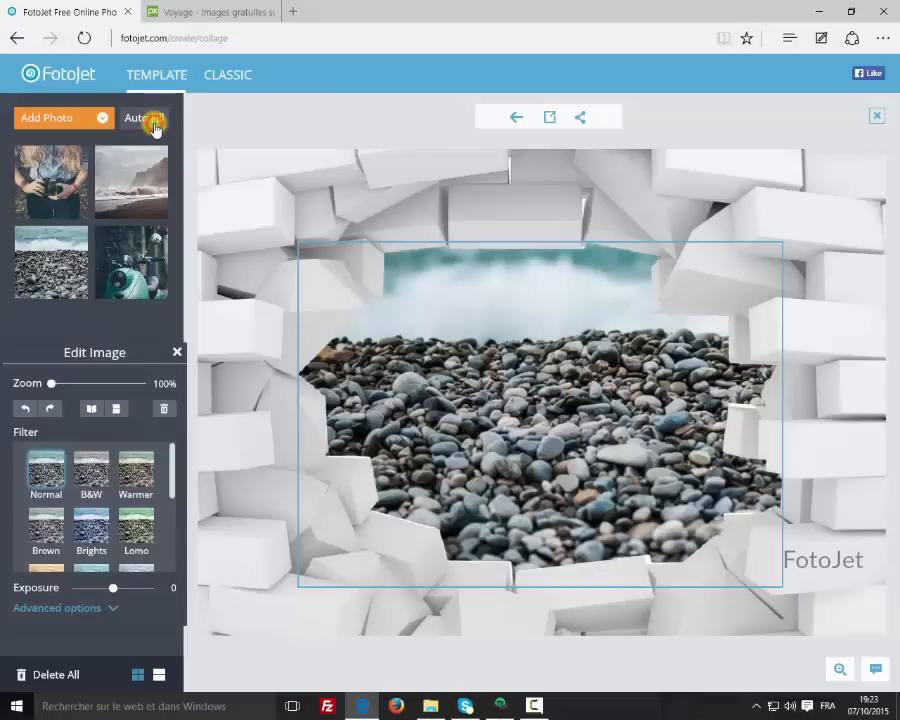
click(155, 127)
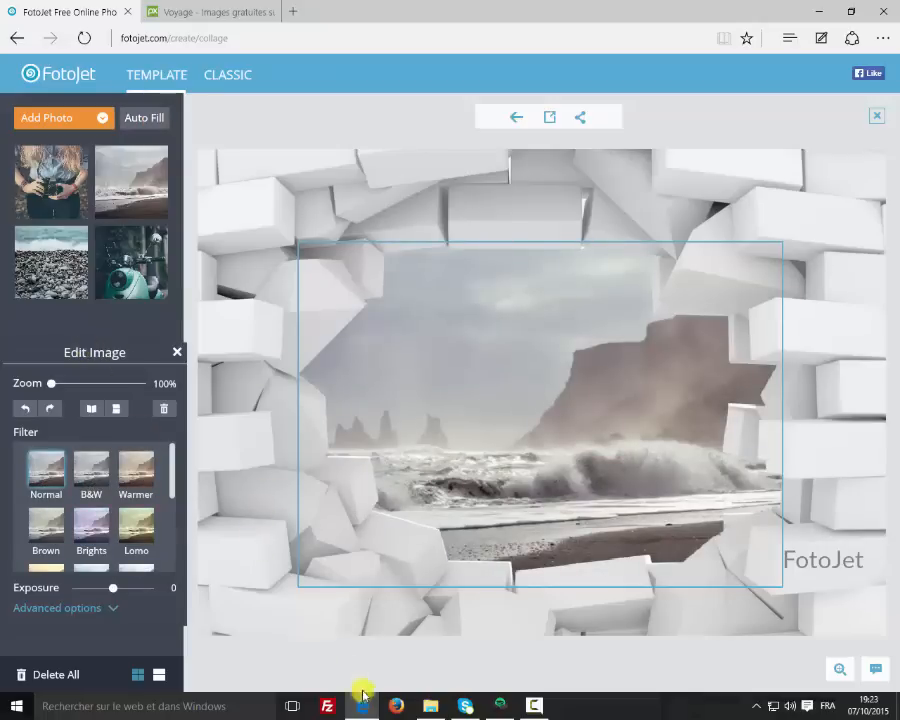
Replace the FotoJet caption on the bricks with "dahoo.fr"
click(837, 563)
drag(846, 566, 782, 561)
text(dahoo.fr)
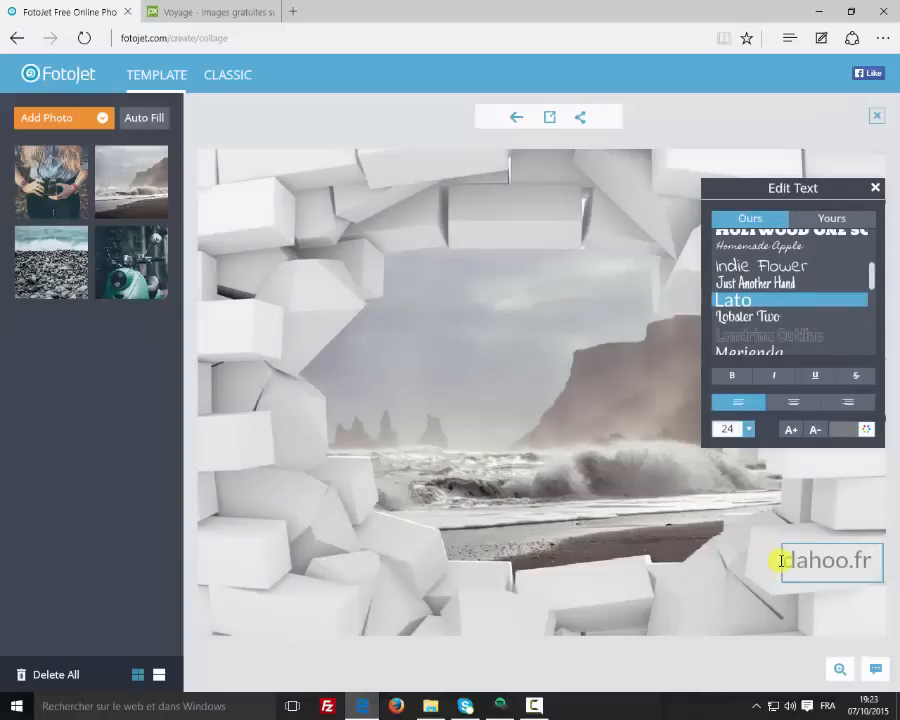
click(88, 578)
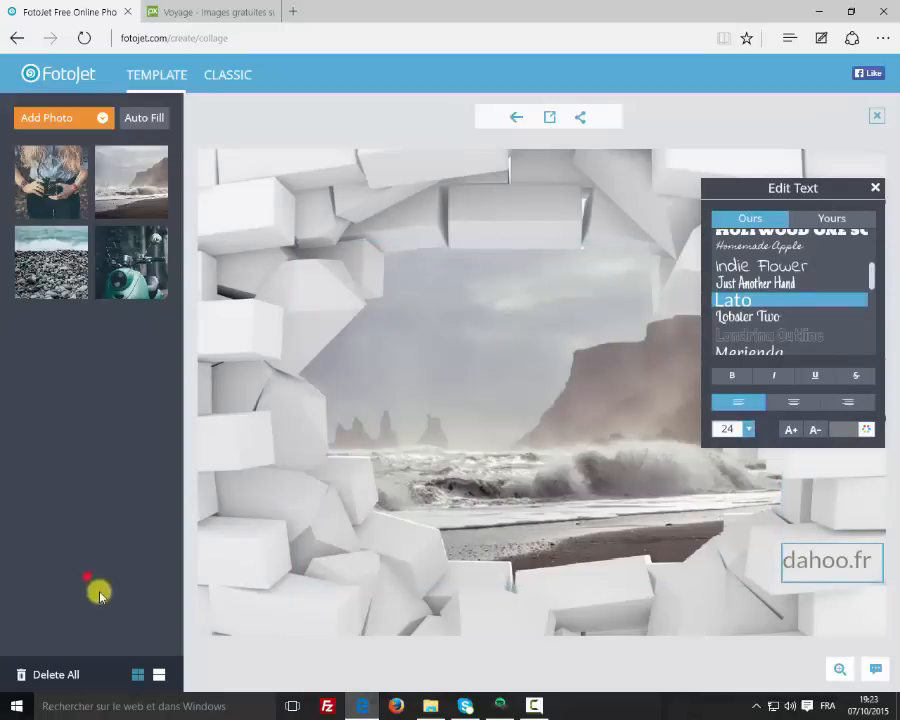
Show the added photos in a single large column and return them to the two-column grid
click(162, 677)
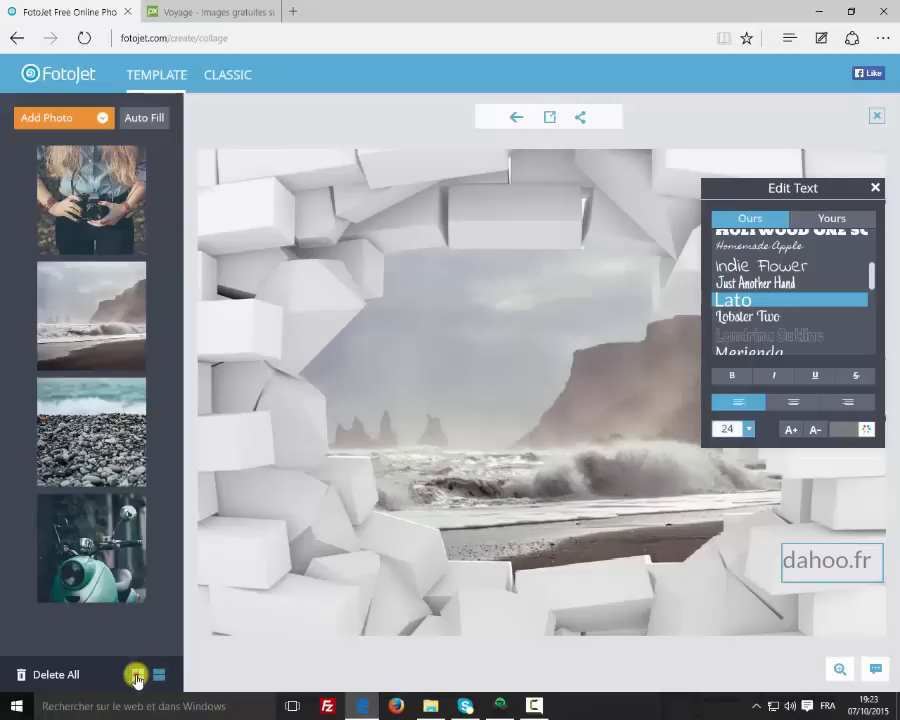
click(137, 677)
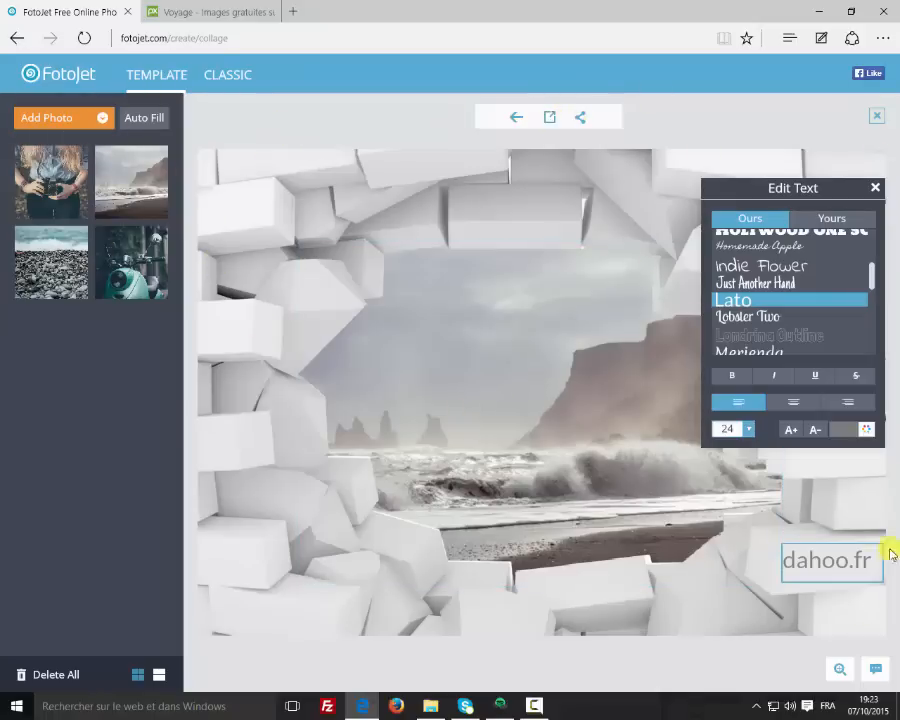
Move the Edit Text window off the artwork, shift the beach photo slightly upward and reselect the caption
drag(833, 188, 120, 378)
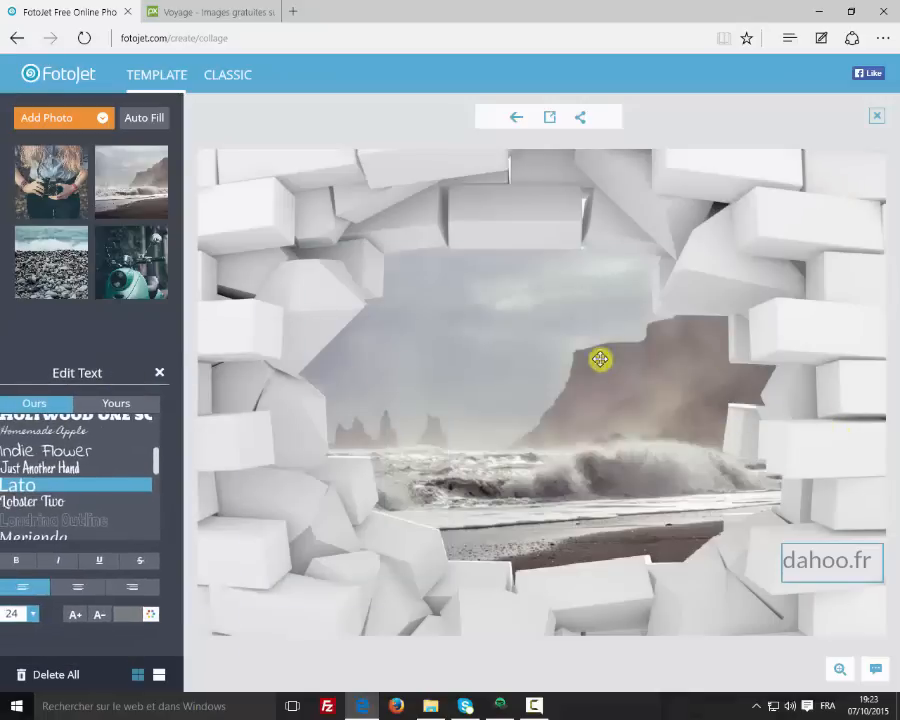
drag(600, 359, 593, 355)
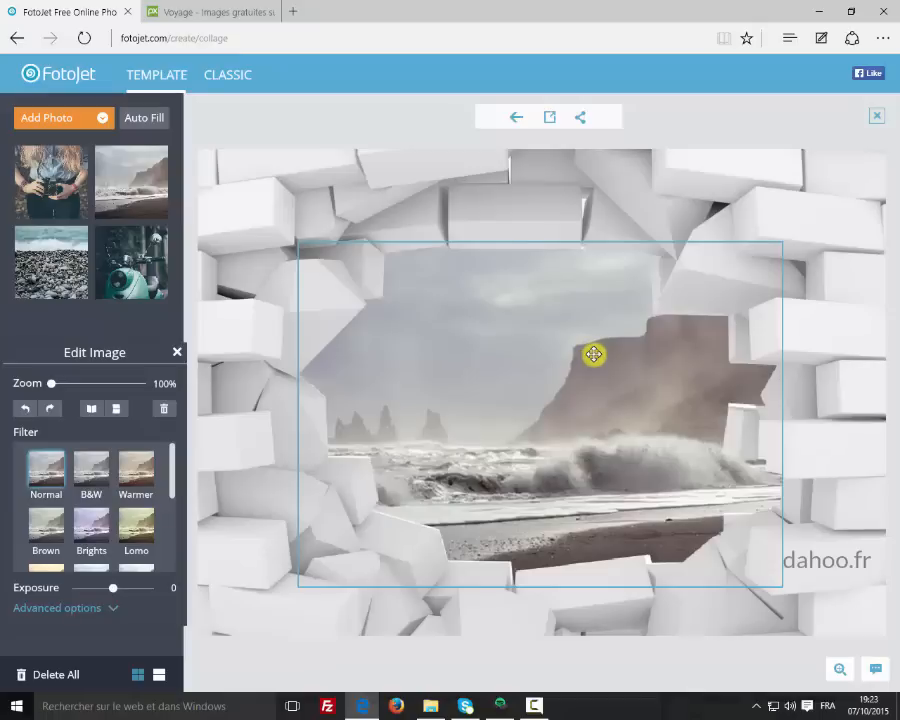
click(826, 578)
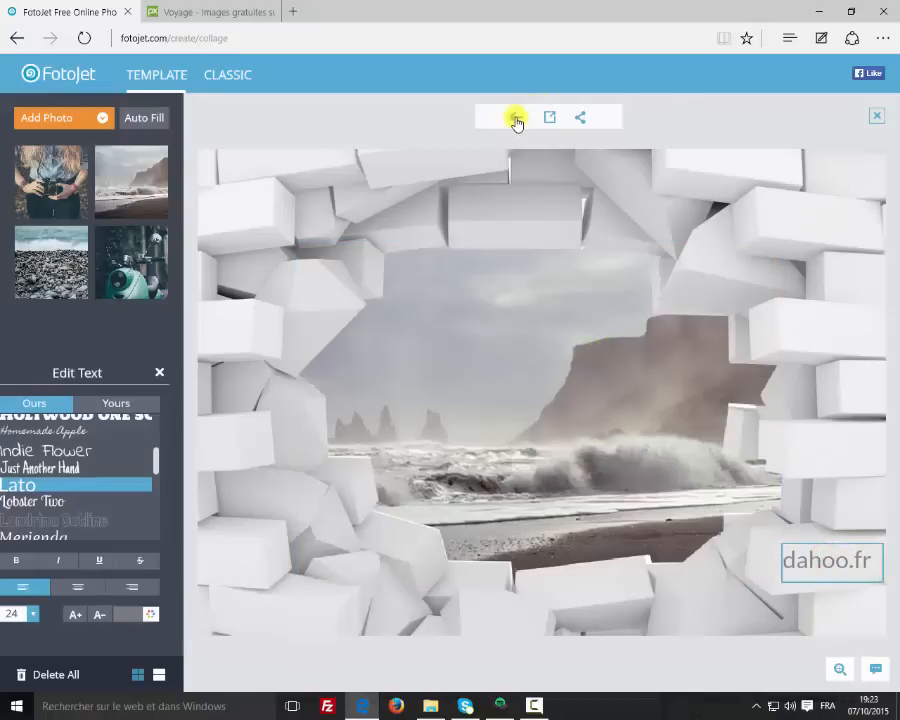
Save the design to the Tuto folder as FotoJet Collage2.jpg with High quality and Large size
click(549, 117)
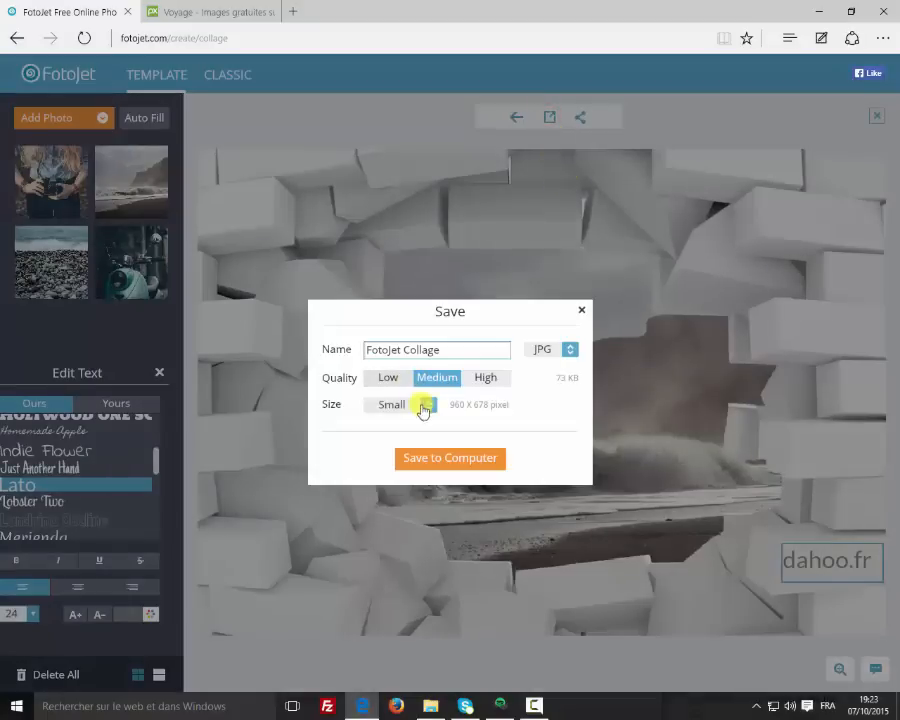
click(481, 381)
click(424, 406)
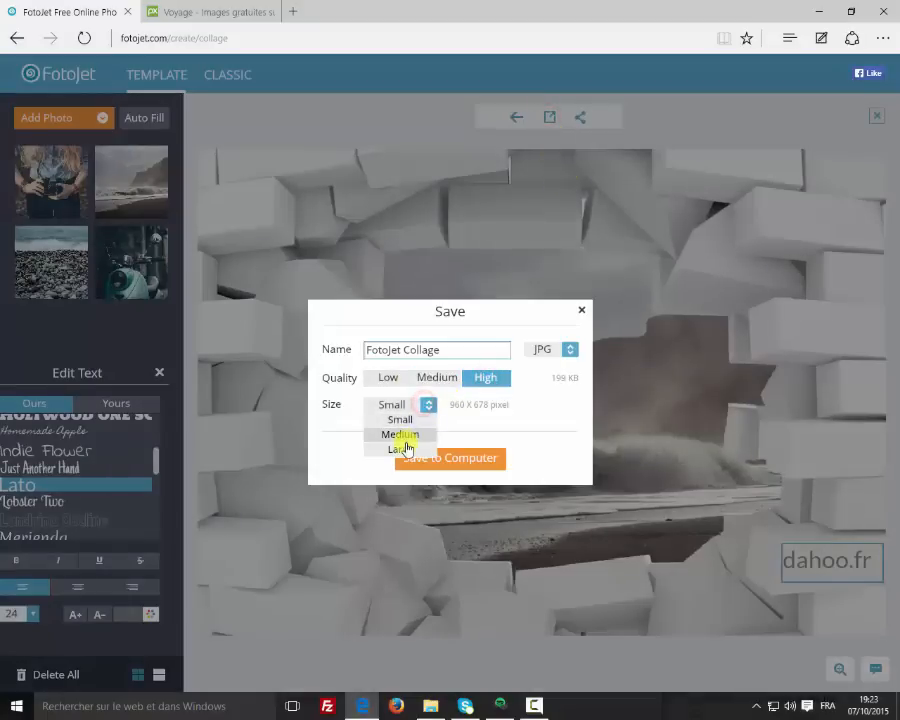
click(400, 447)
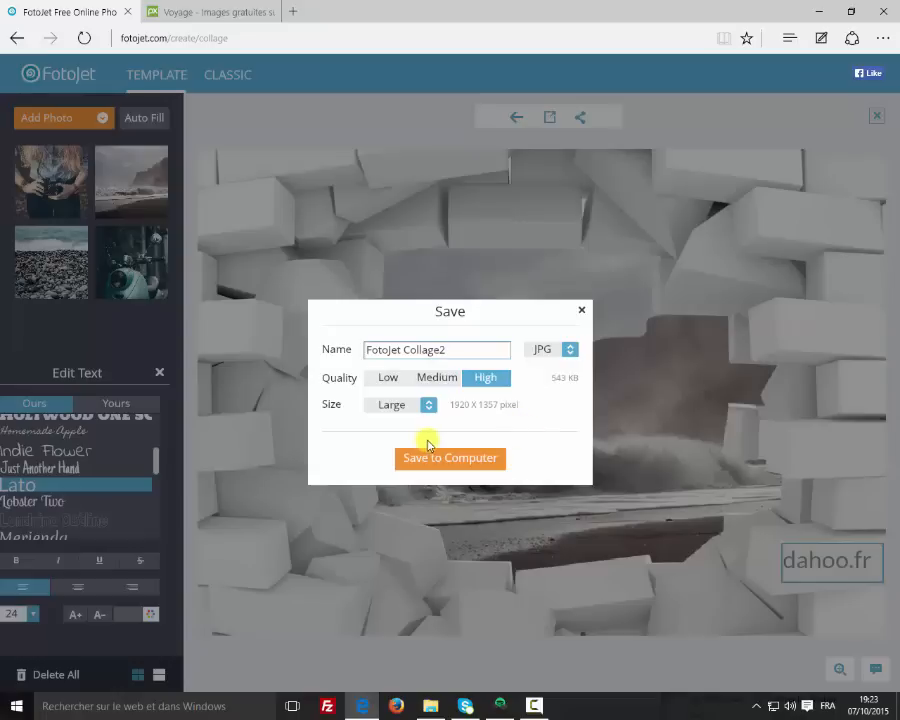
click(419, 455)
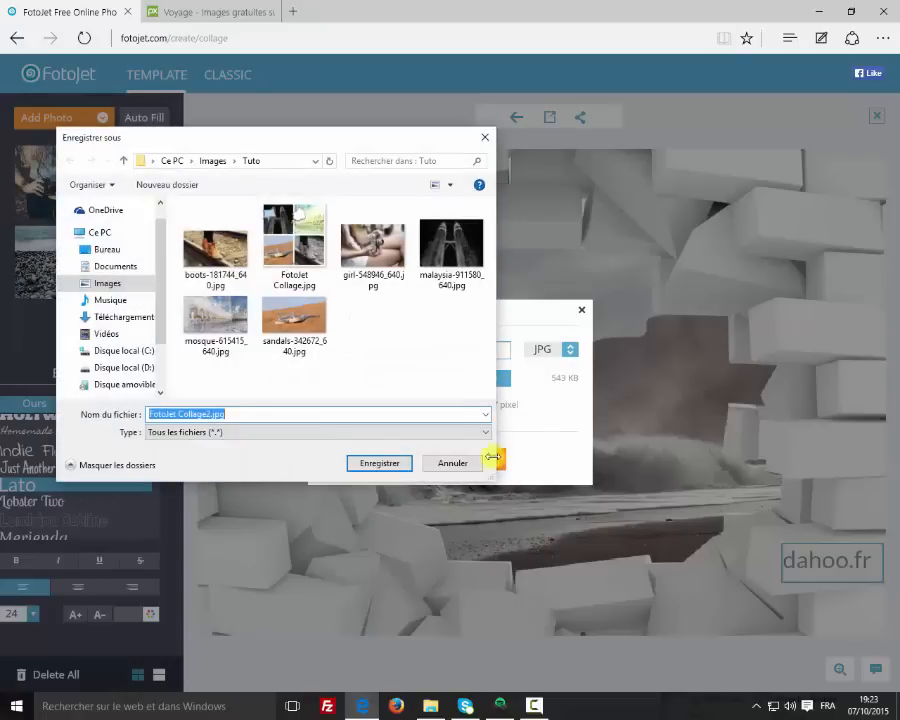
click(380, 463)
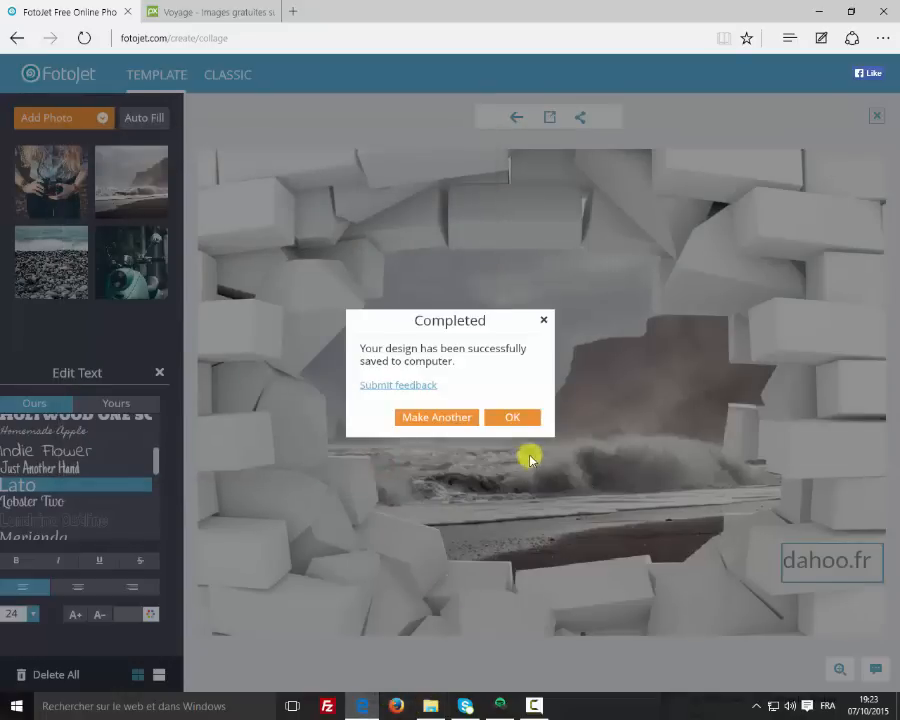
click(529, 425)
Switch to the Tuto folder in File Explorer and view FotoJet Collage.jpg and FotoJet Collage2.jpg in Photos
click(431, 705)
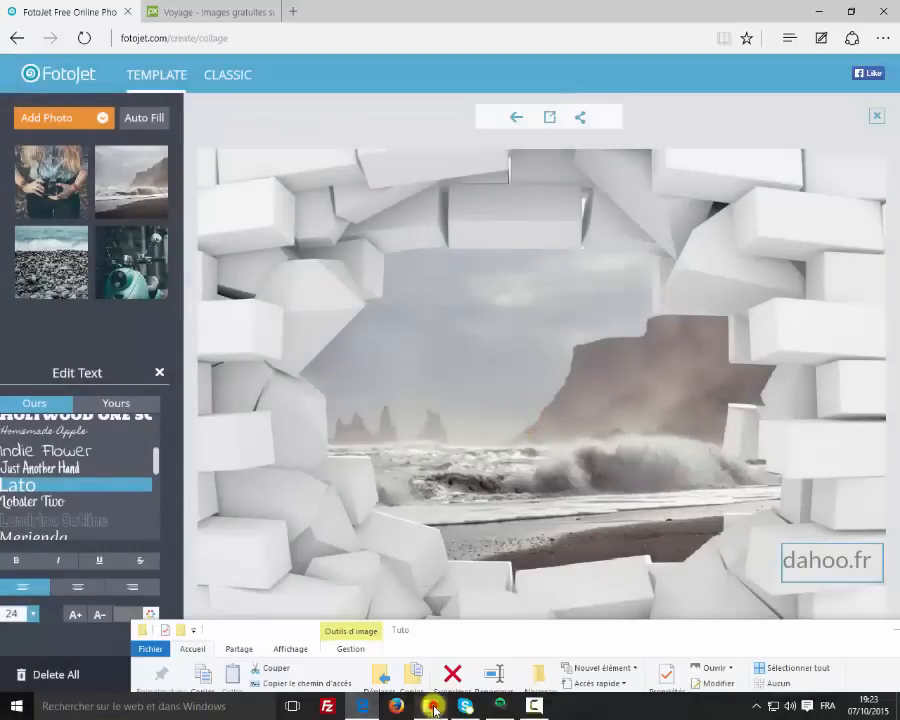
drag(500, 648, 406, 4)
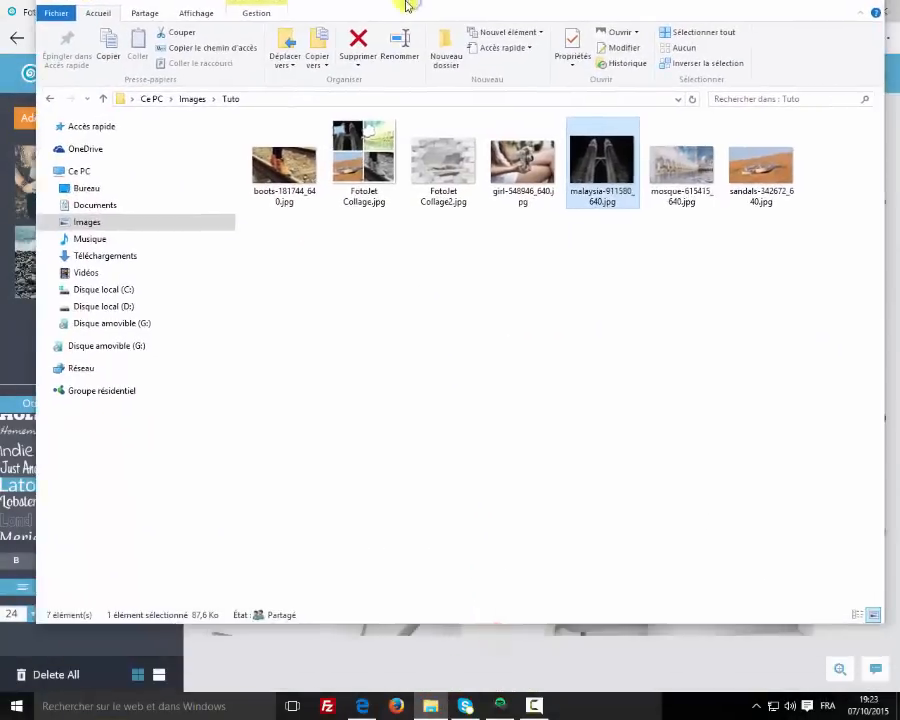
double_click(331, 172)
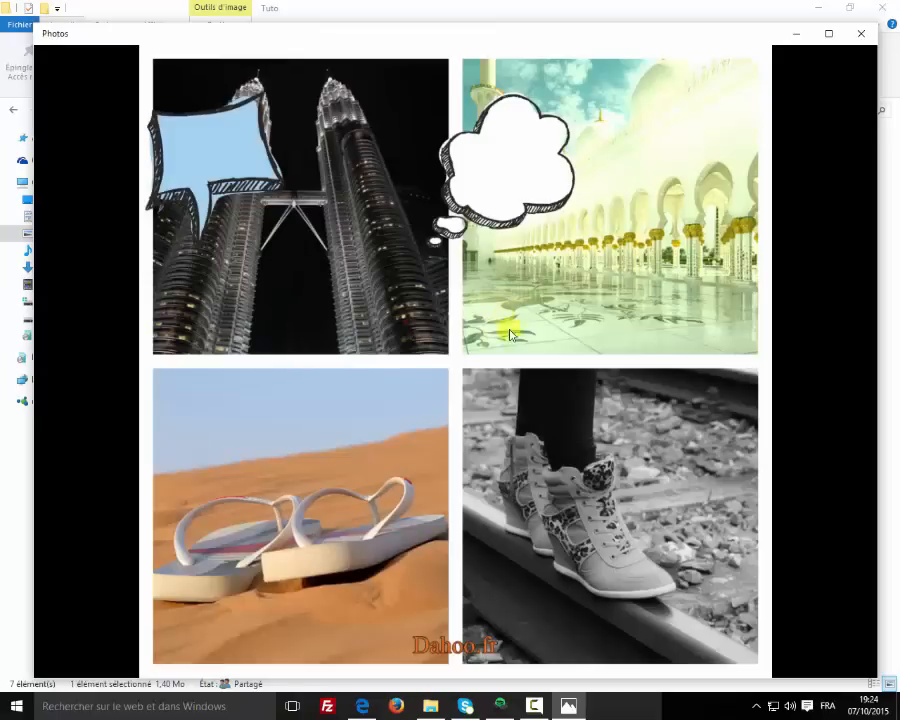
key(Right)
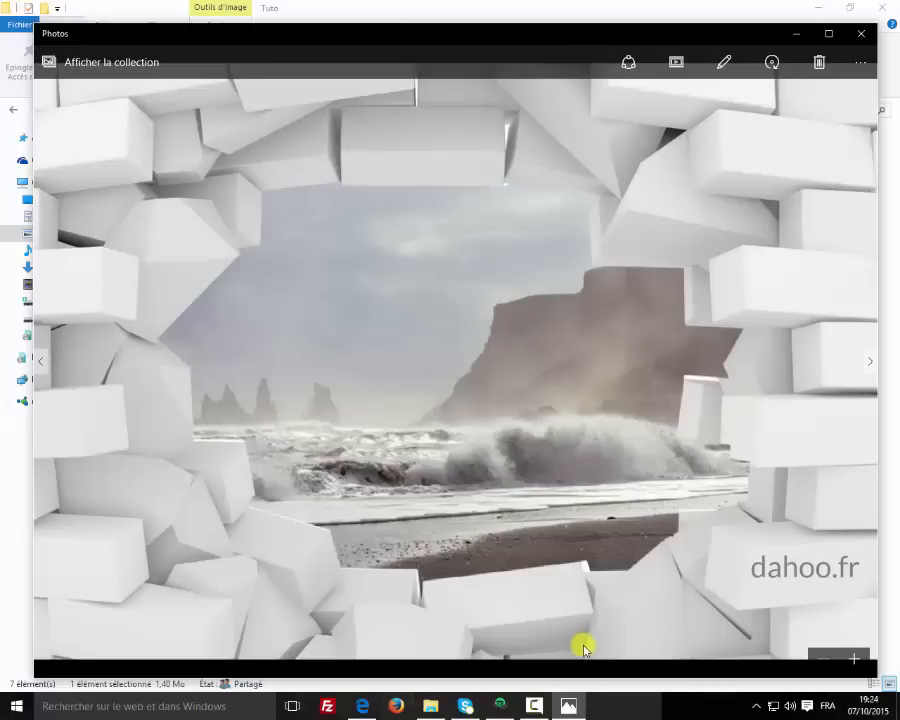
click(535, 704)
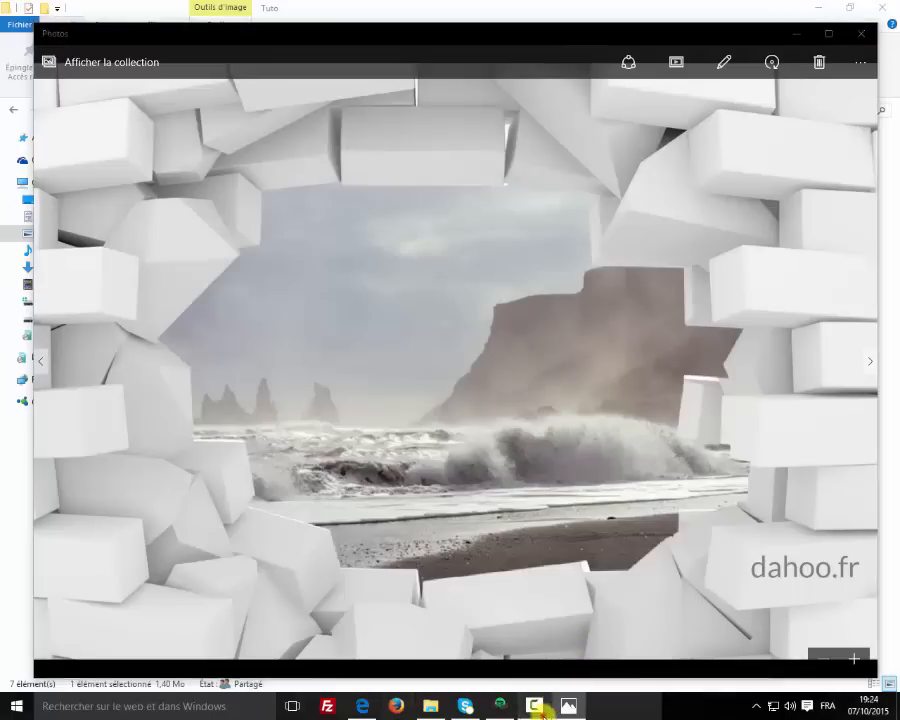